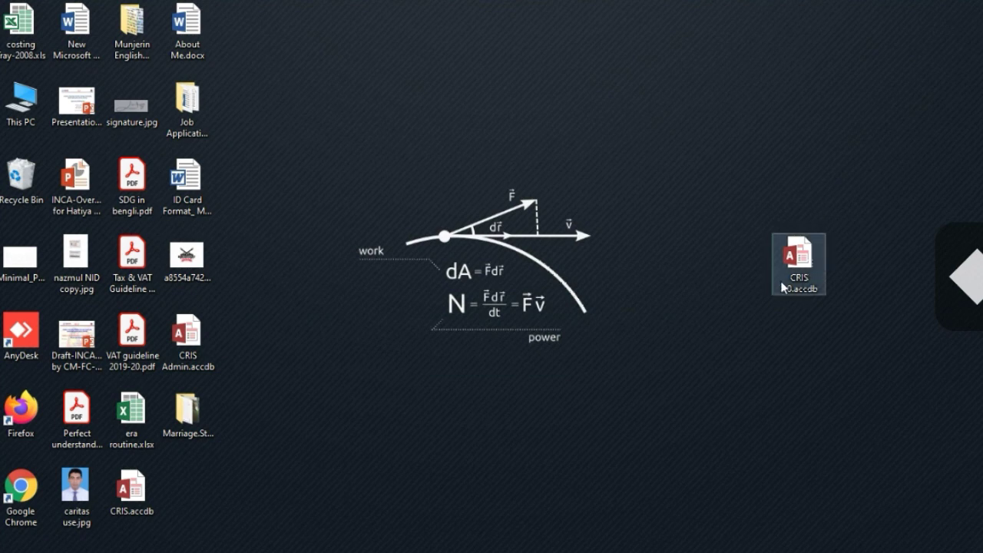
Open the CRIS 4.0.accdb database from the desktop and log in with the account's username and password
mouse_move(805, 264)
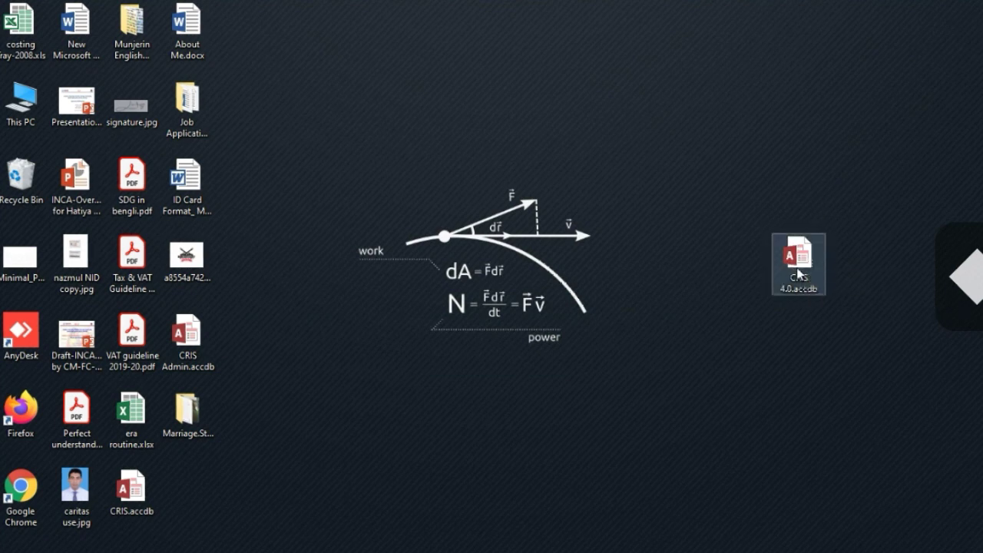
double_click(799, 264)
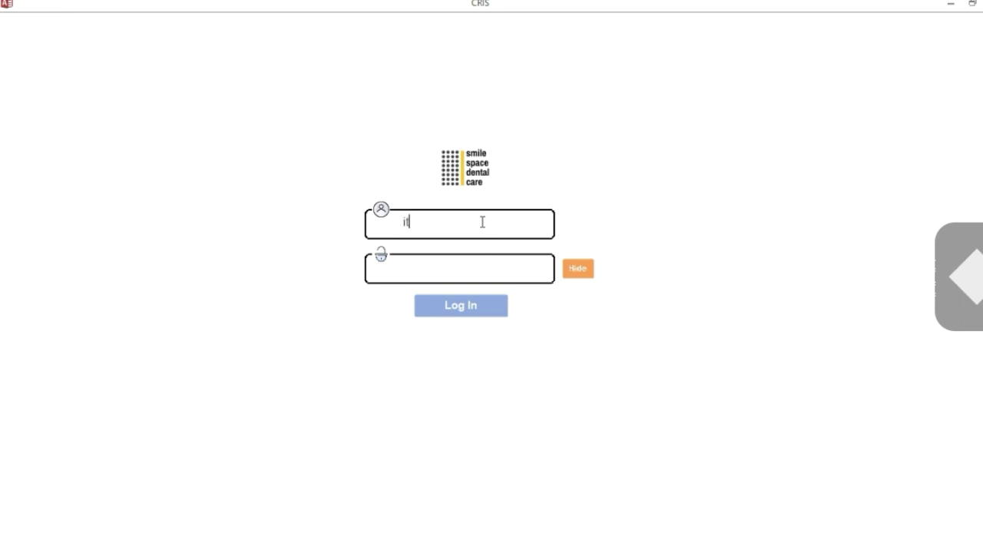
type("itsmasum")
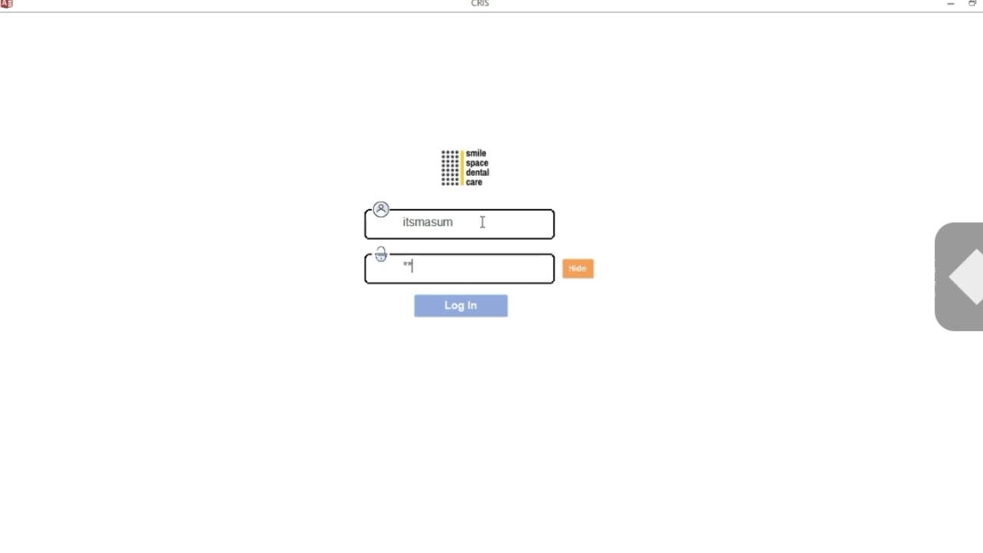
type("*******")
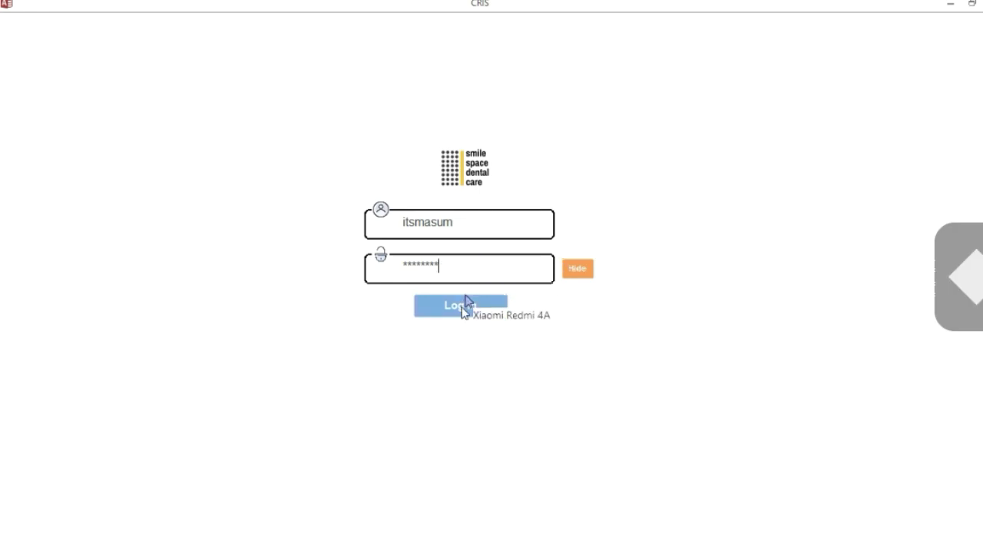
left_click(464, 300)
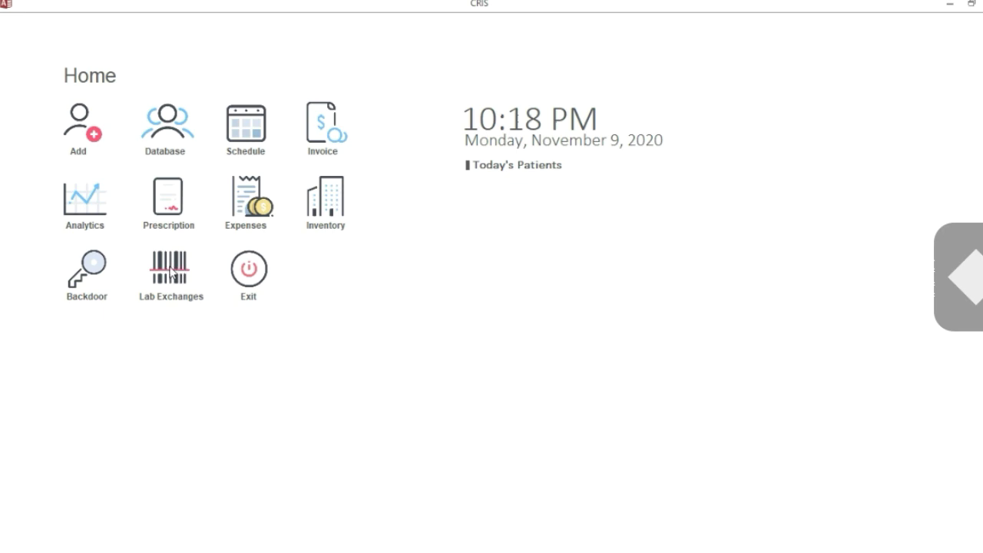
Open the Send Item form in Lab Exchanges and select the listed patient ID for the new exchange
left_click(169, 269)
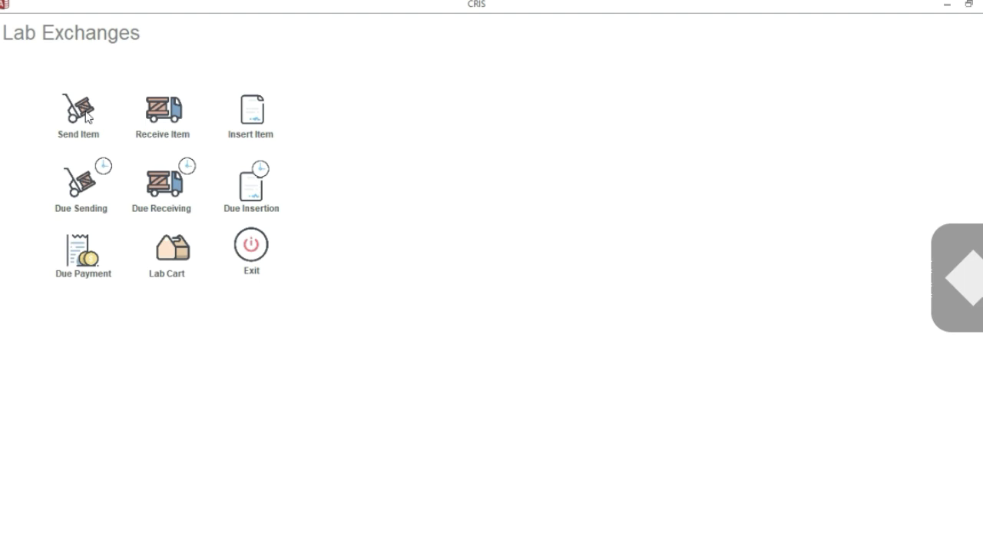
left_click(80, 110)
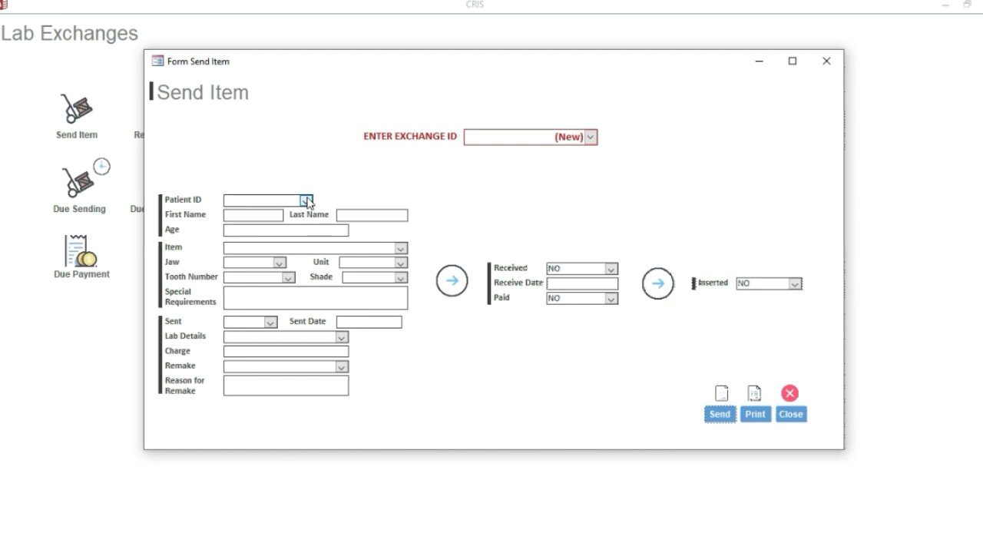
left_click(307, 201)
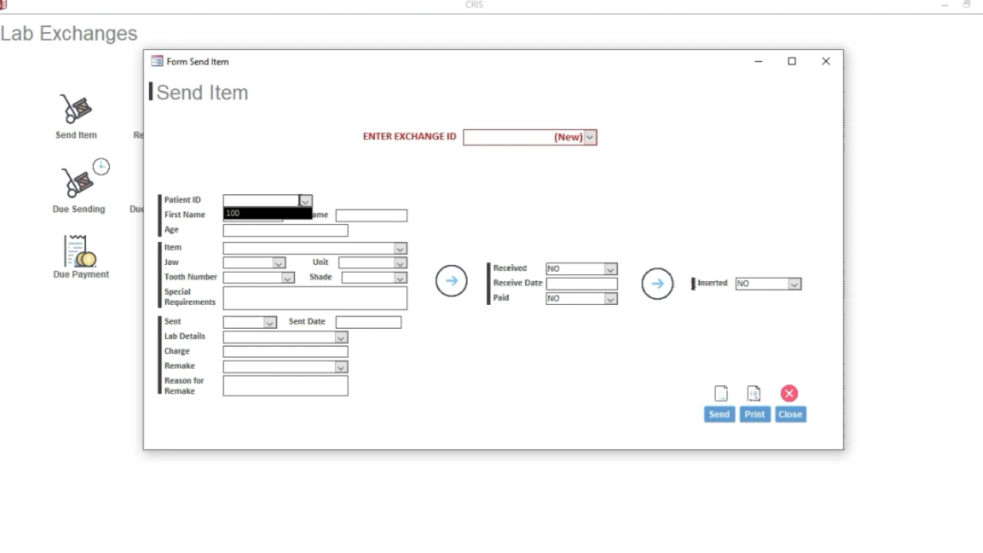
left_click(300, 213)
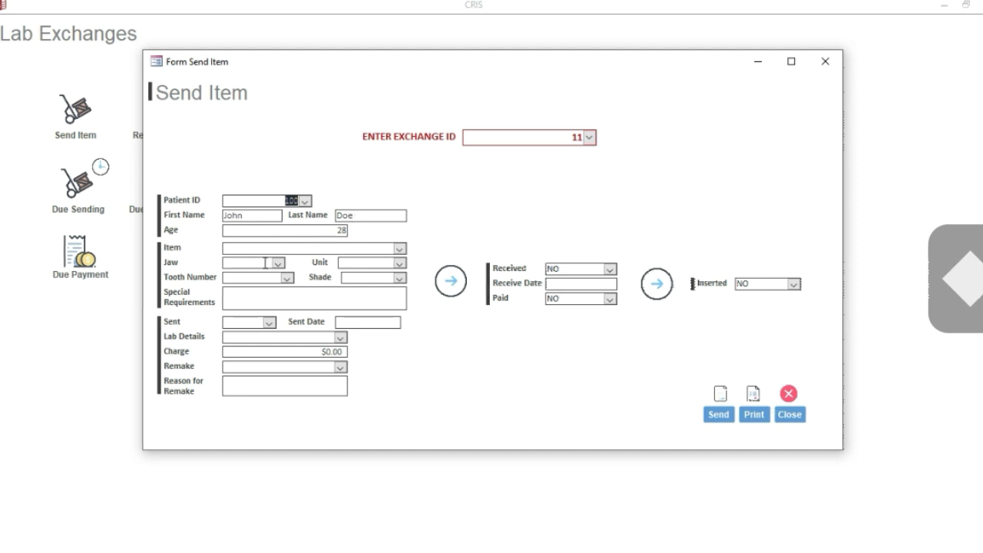
Set the item to CROWN(METAL) and the jaw to Upper in the Send Item form
left_click(399, 249)
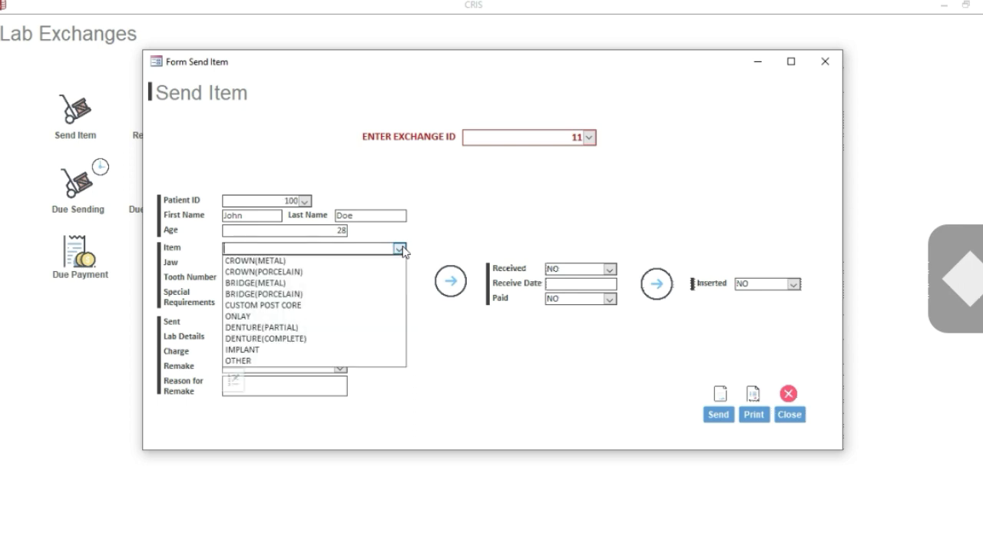
left_click(334, 263)
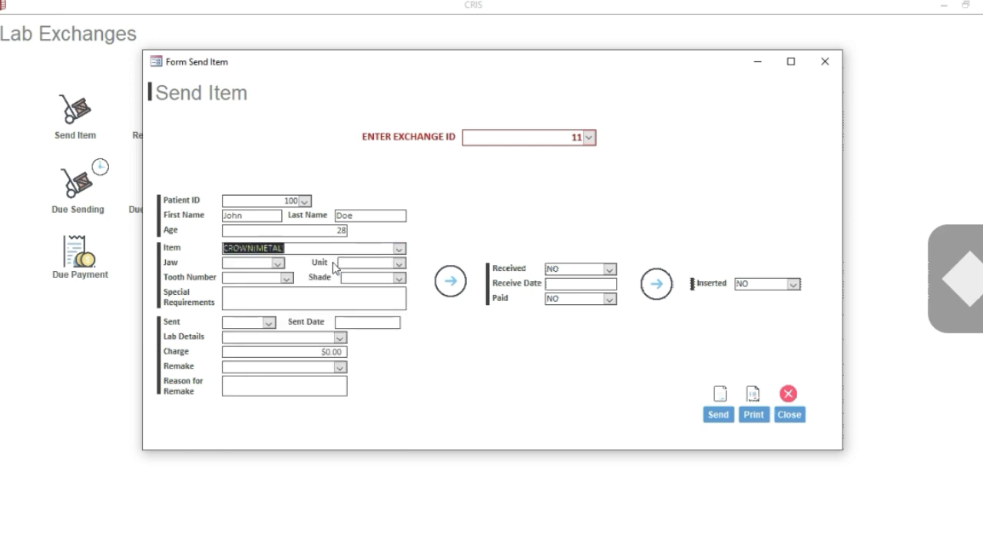
left_click(277, 264)
right_click(280, 275)
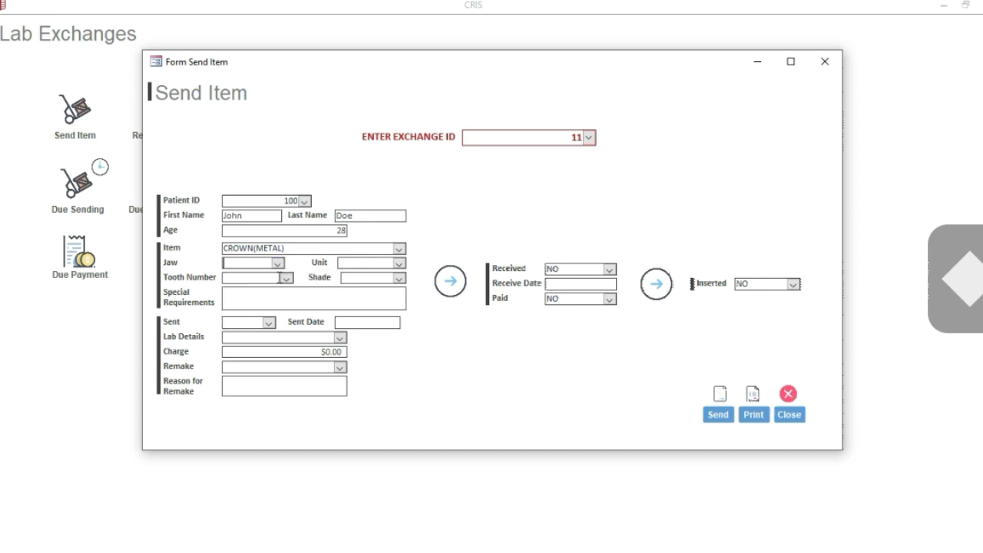
right_click(279, 266)
right_click(279, 267)
right_click(279, 267)
left_click(279, 265)
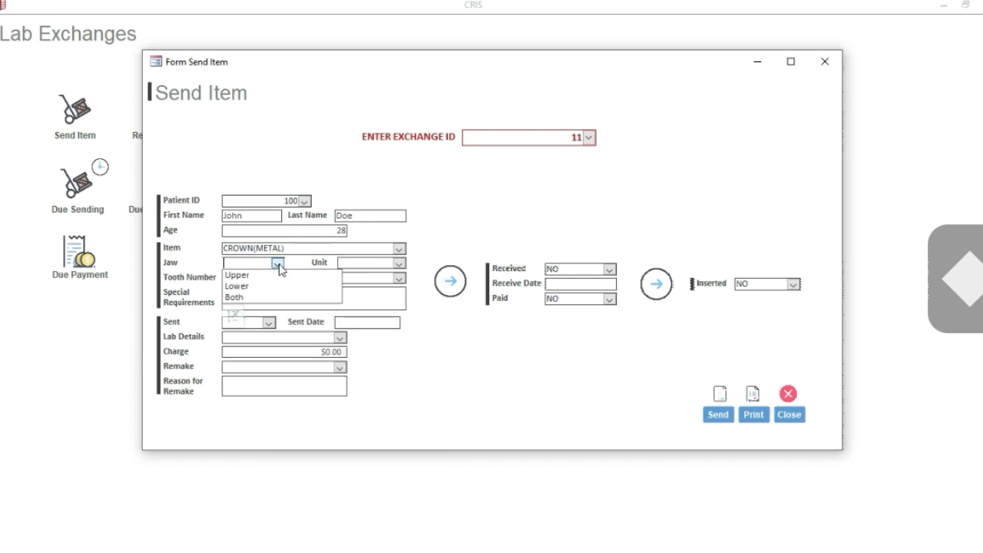
key("Down")
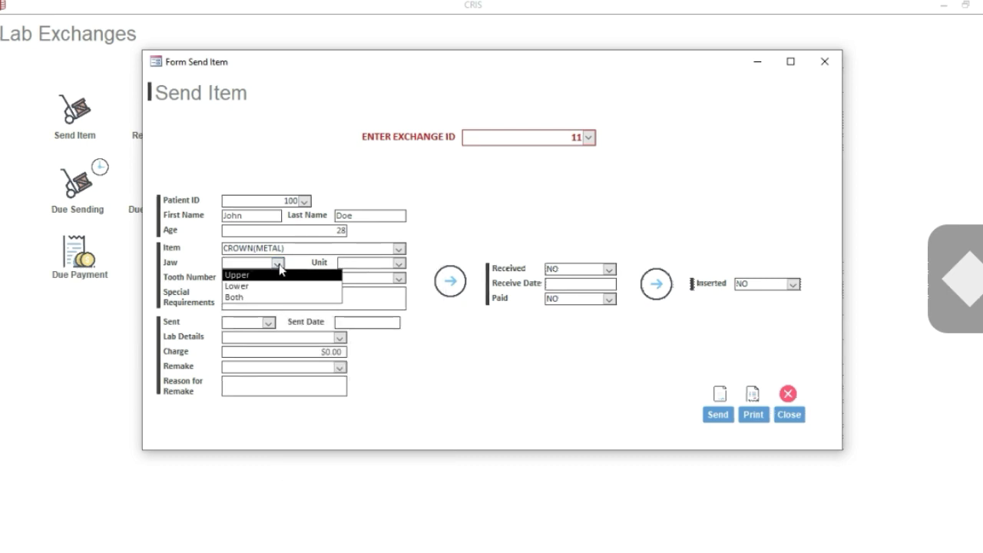
key("Return")
Set the crown's unit count to 1
key("Tab")
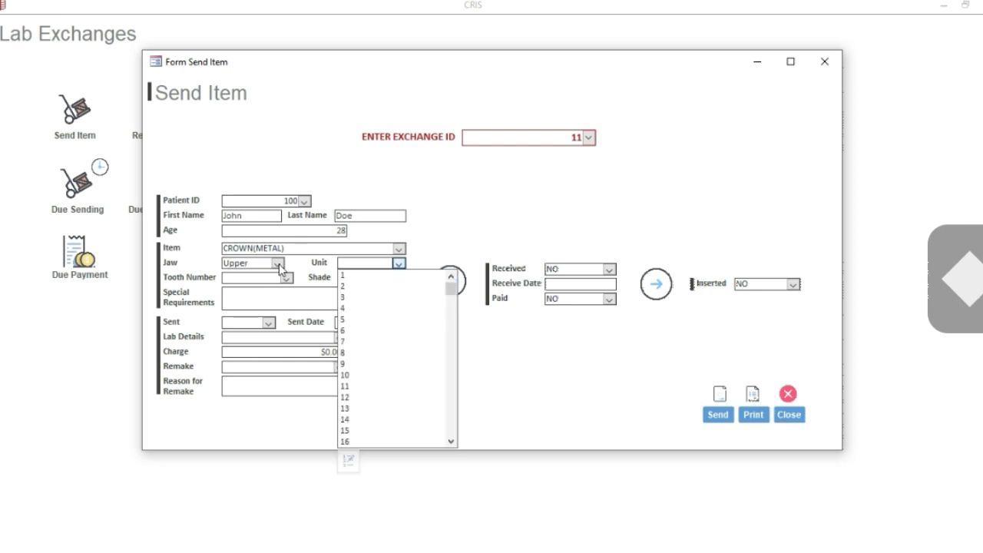
left_click(355, 287)
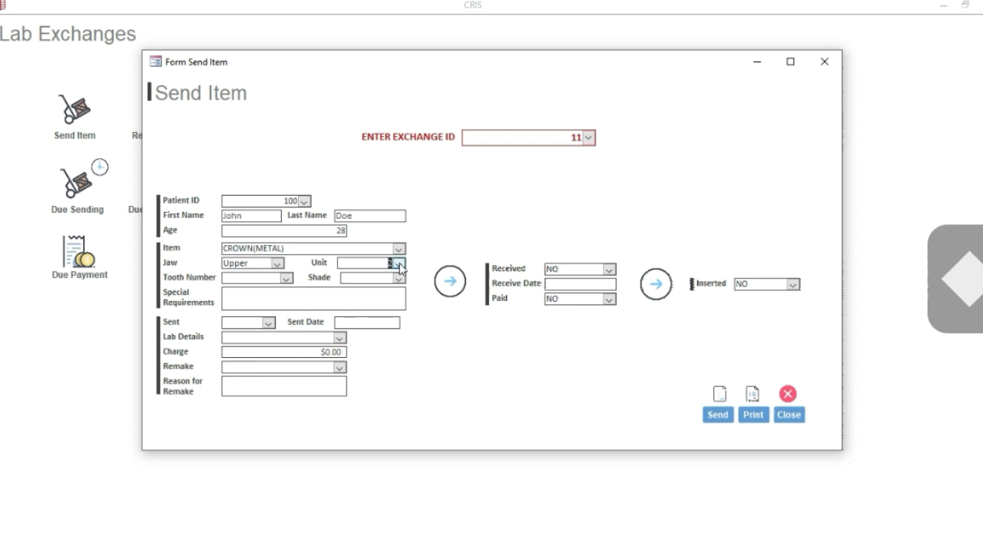
left_click(398, 263)
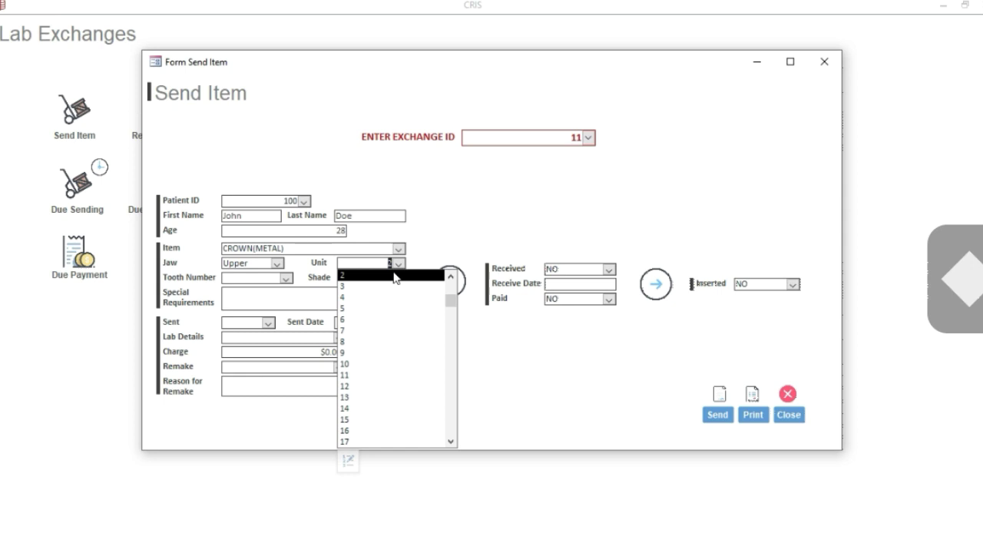
scroll(394, 277, "up", 1)
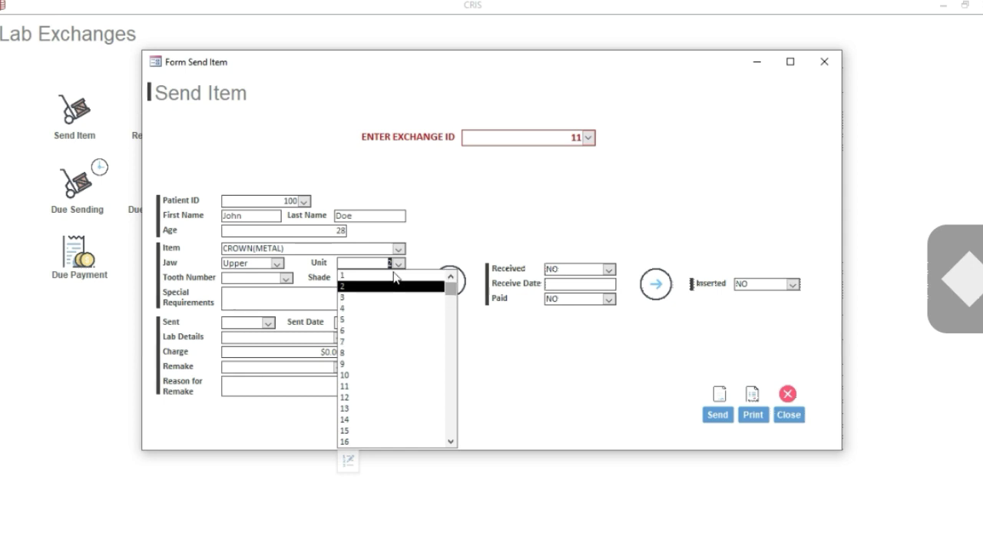
right_click(385, 275)
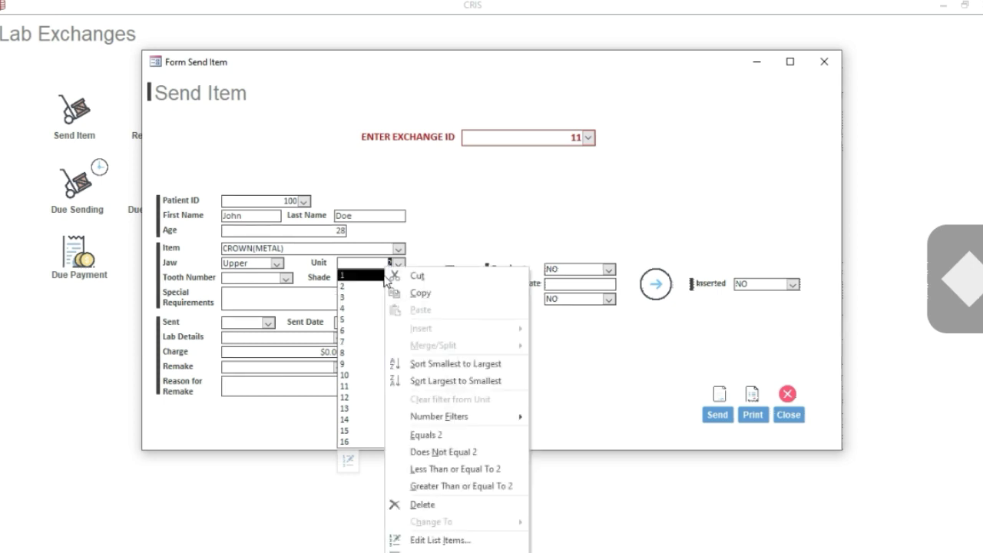
left_click(383, 274)
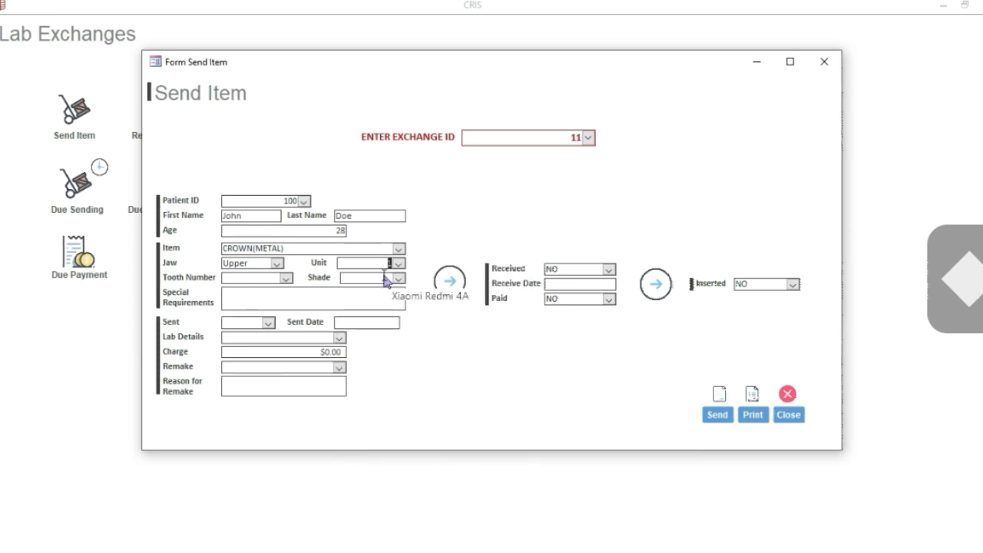
Choose 26 as the only tooth number for the crown
right_click(284, 280)
left_click(286, 281)
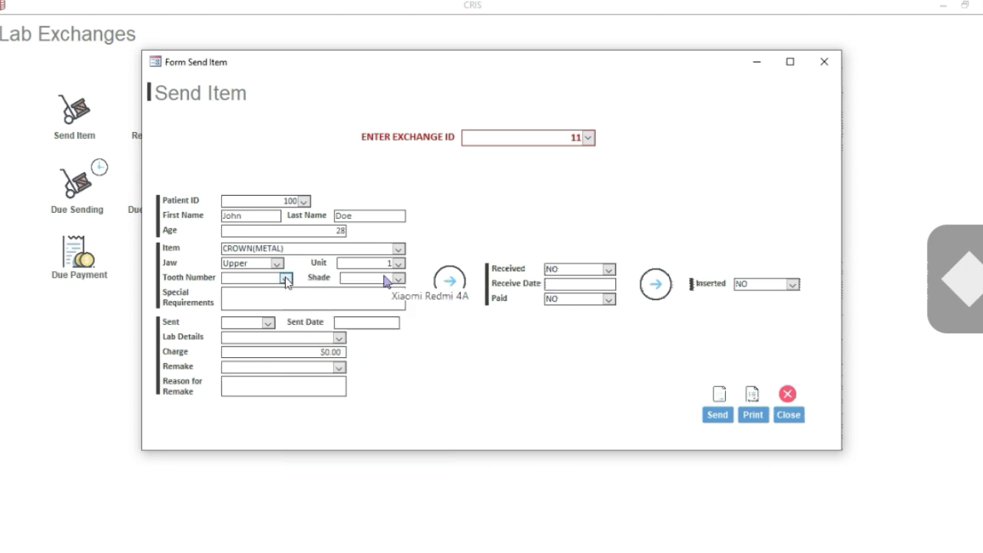
left_click(285, 278)
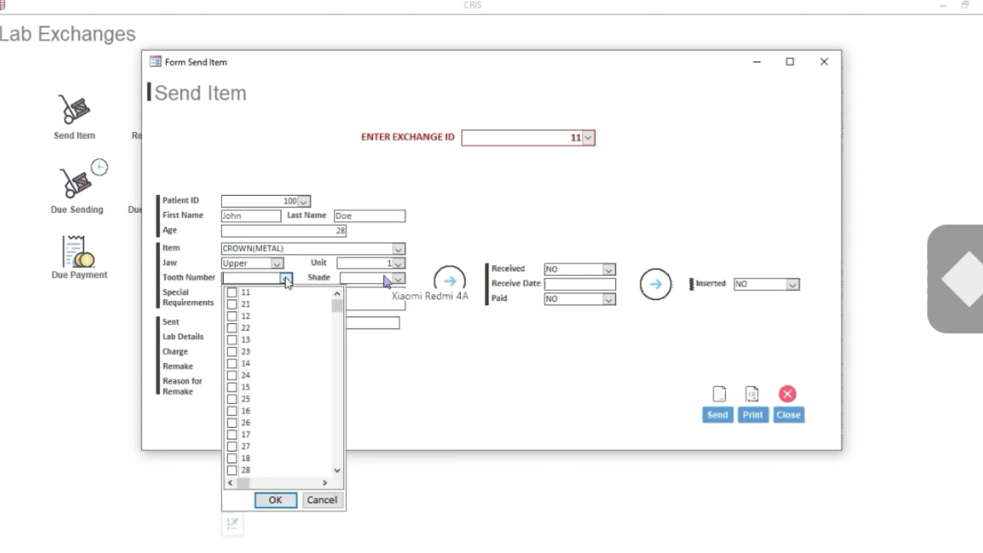
left_click(232, 293)
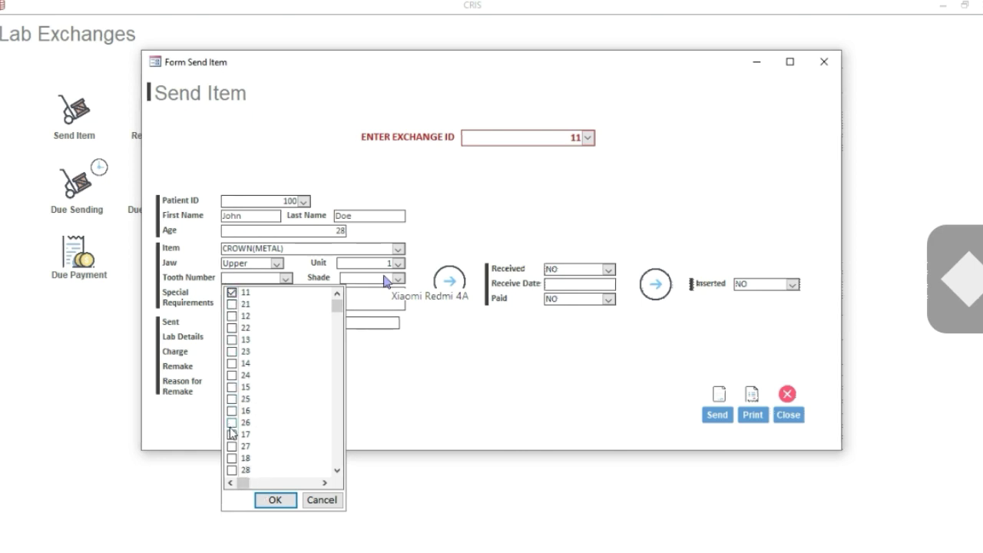
left_click(232, 425)
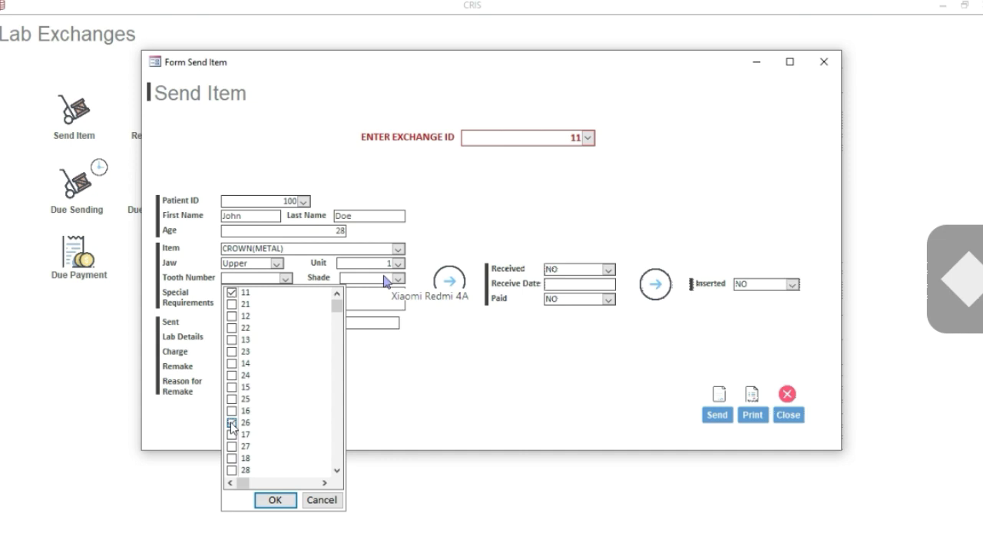
left_click(232, 294)
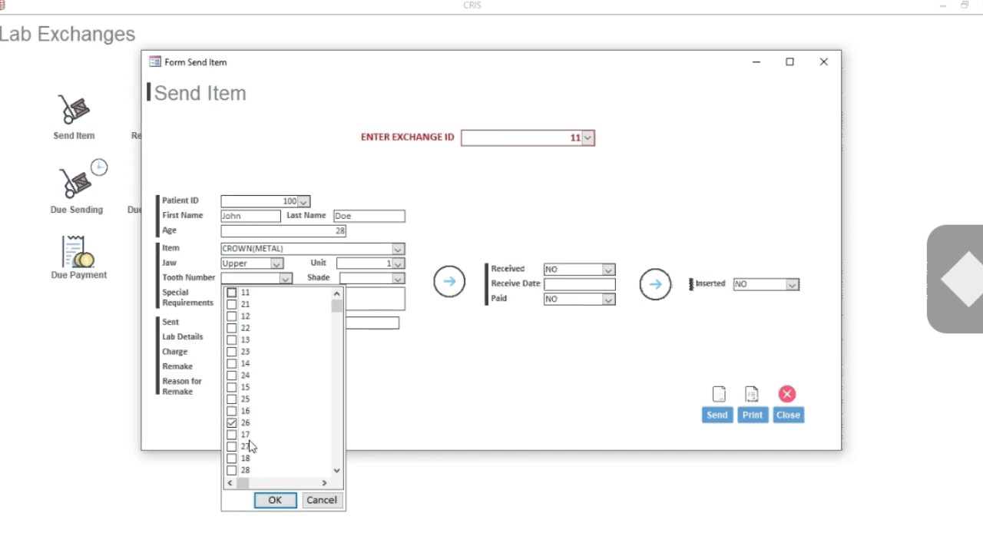
left_click(277, 503)
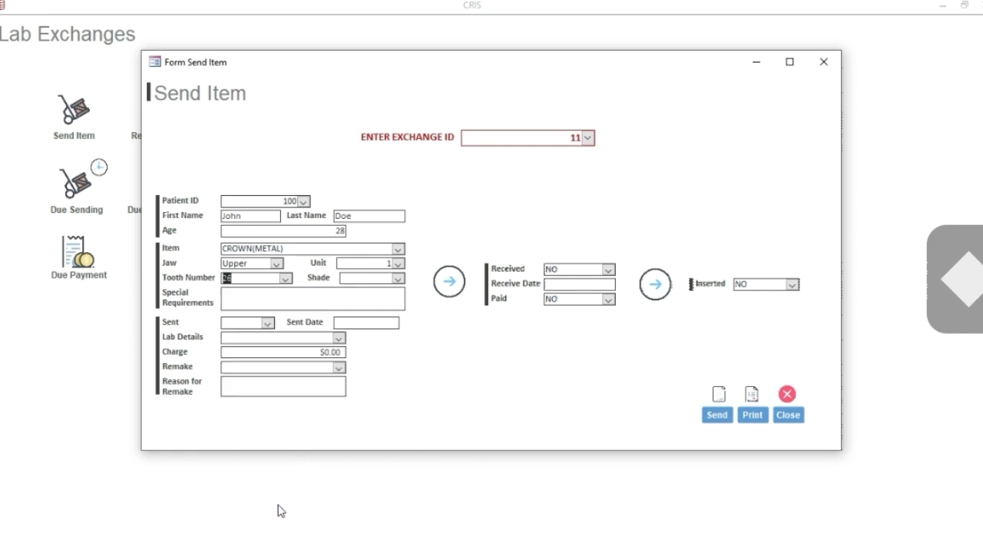
Mark the item as sent with YES and set the sent date to 11/8/2020
left_click(268, 324)
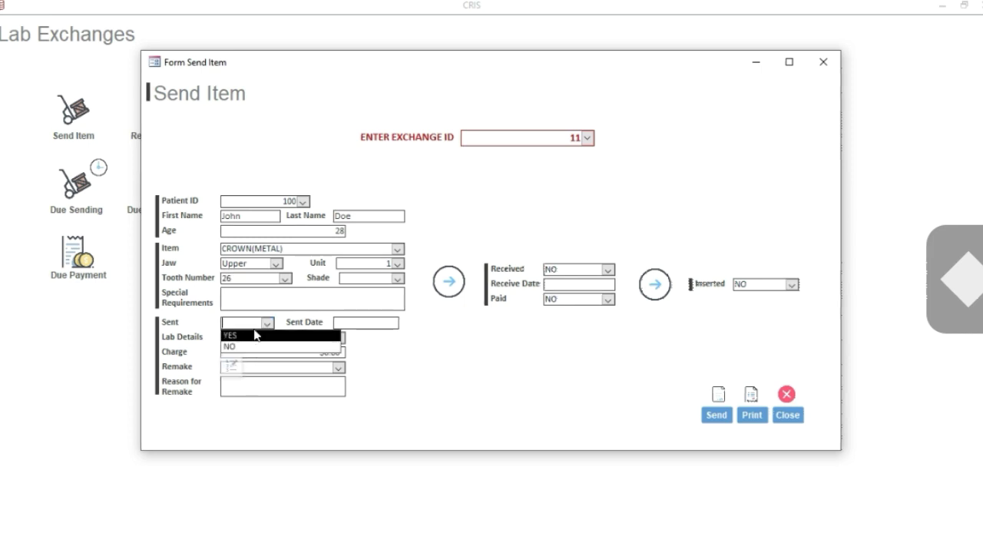
left_click(298, 342)
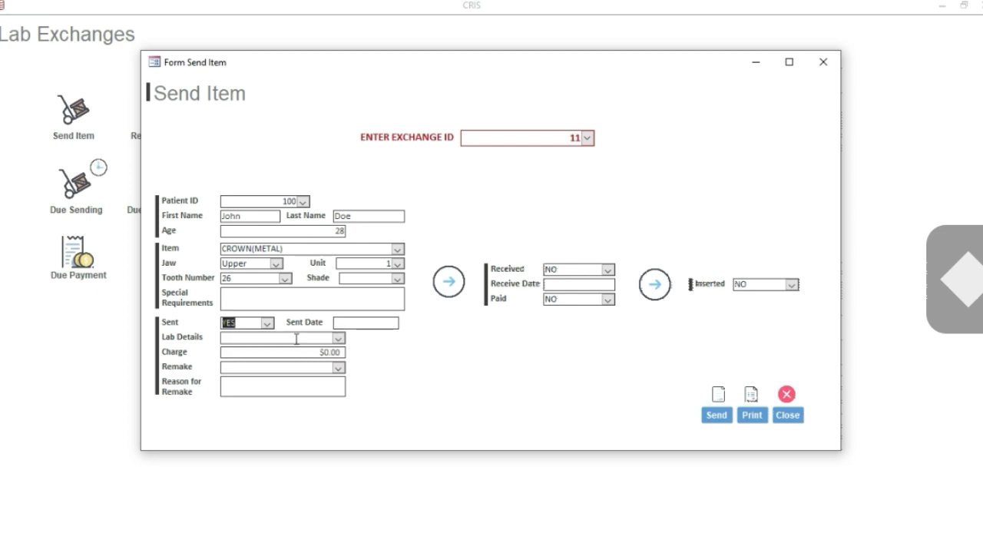
left_click(376, 323)
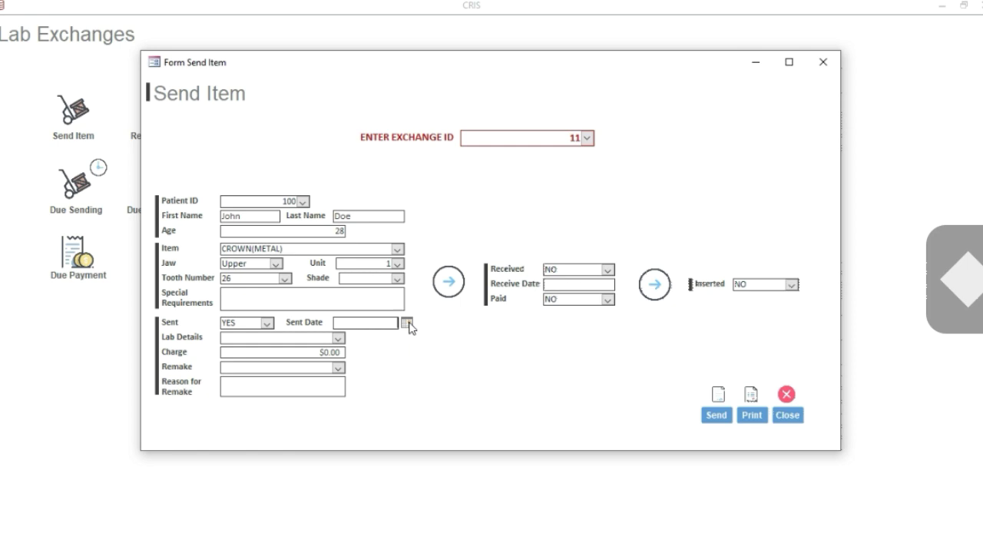
left_click(406, 324)
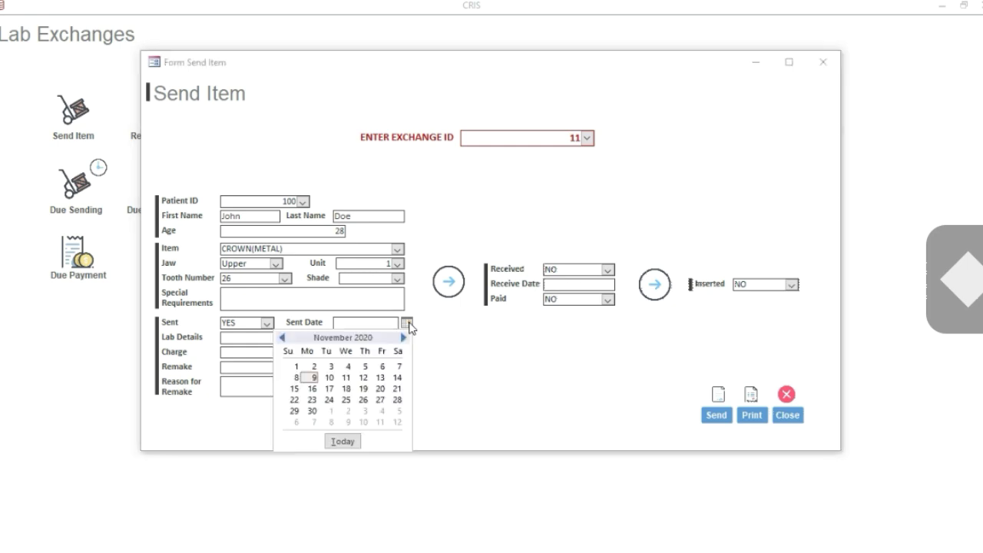
left_click(297, 379)
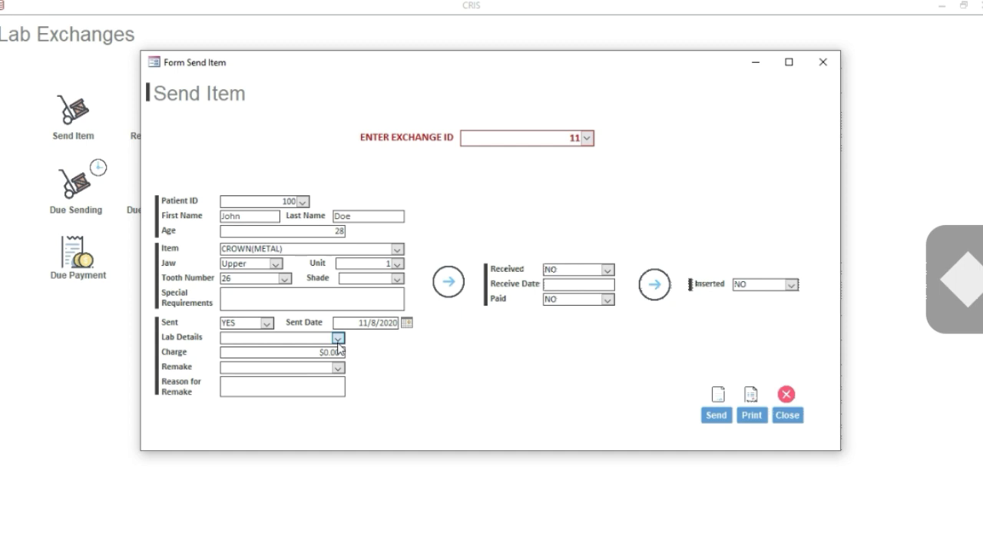
Select the listed lab in the lab details and set the charge to 1000
left_click(338, 342)
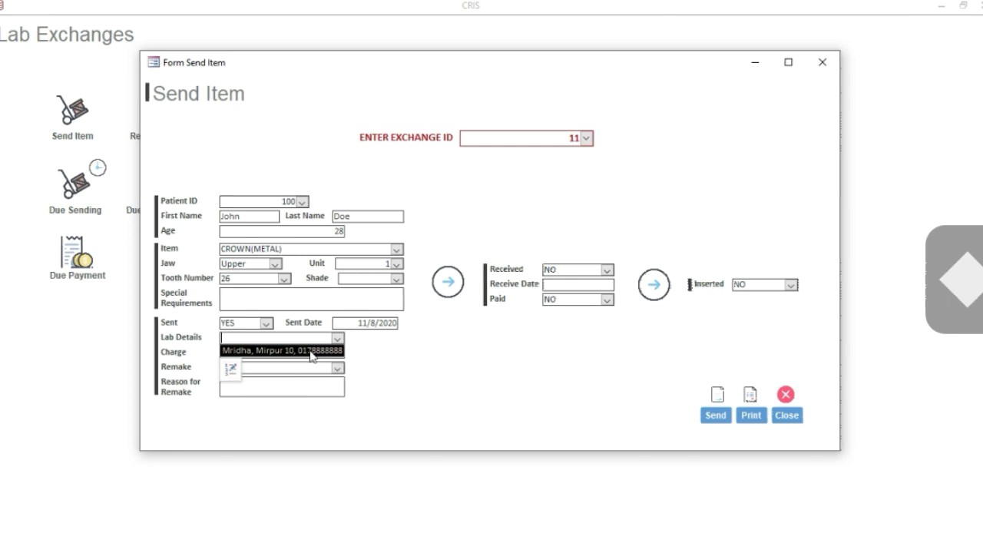
left_click(311, 351)
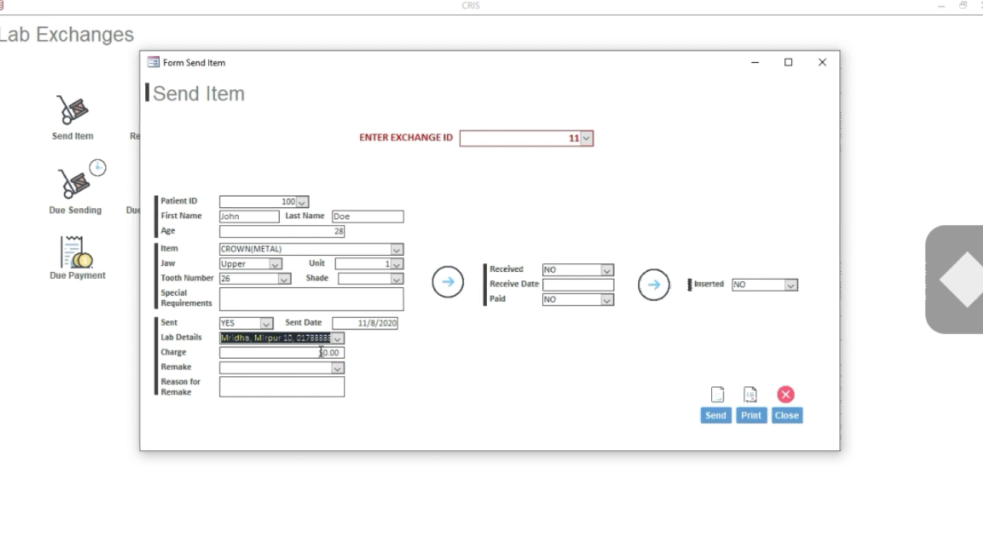
key("Tab")
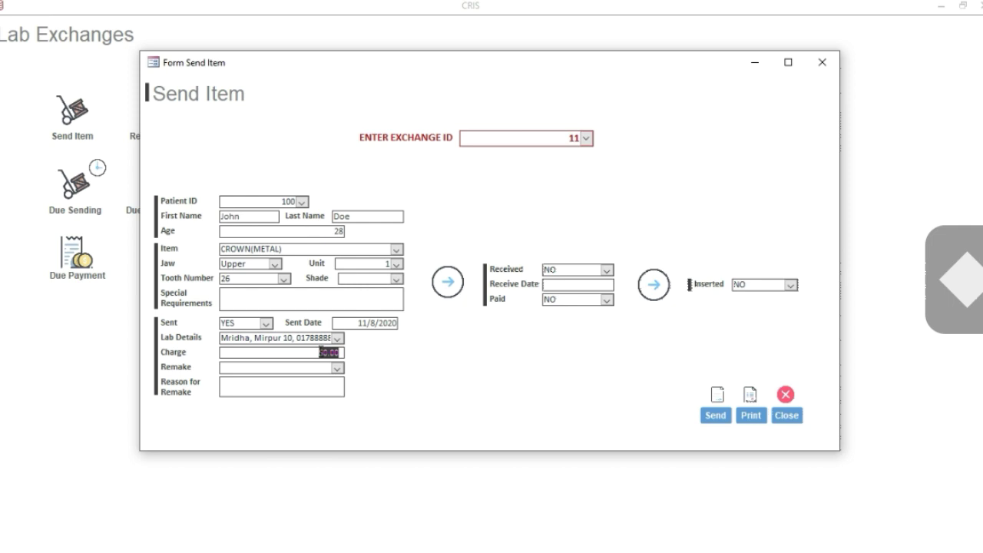
type("1000")
key("Tab")
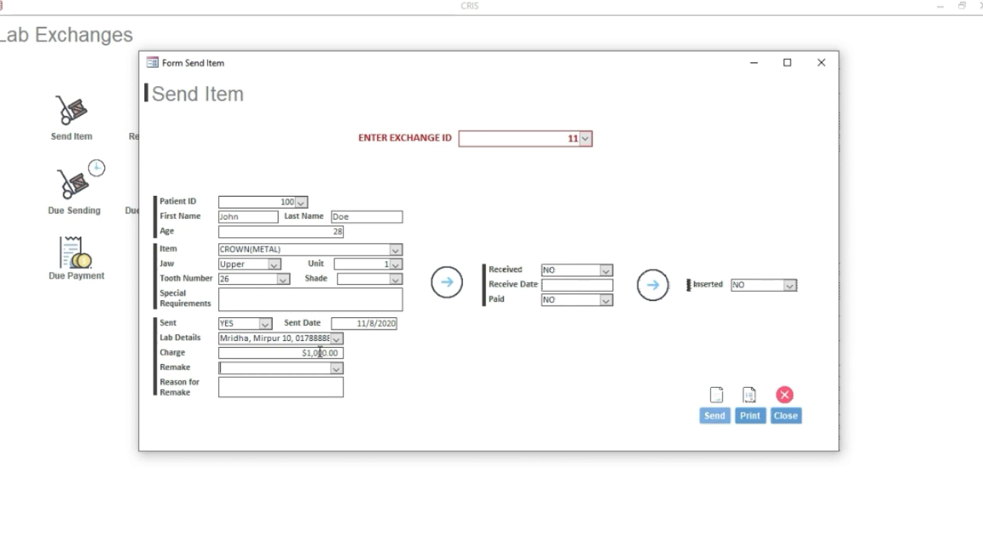
Submit the completed metal crown send record and confirm the exchange details update
key("Return")
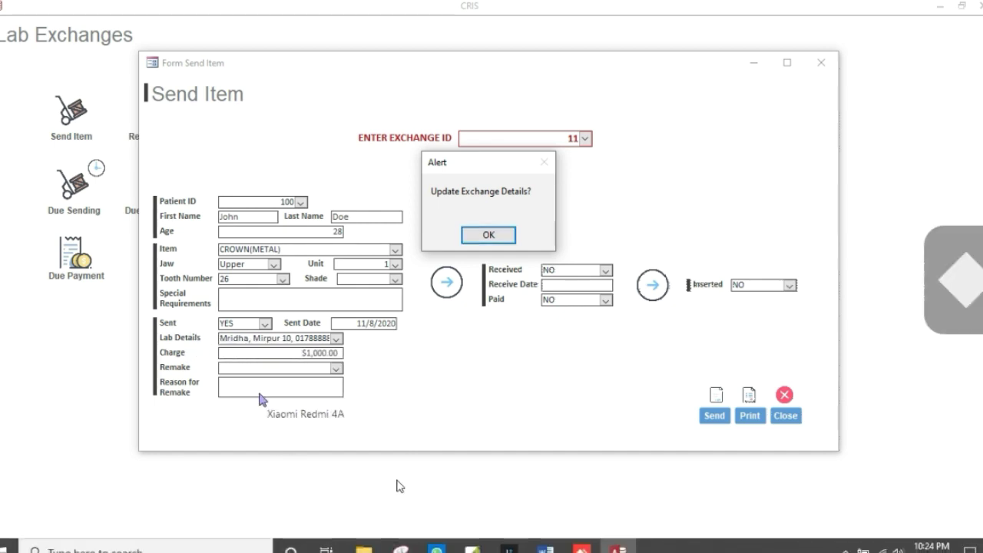
left_click(488, 235)
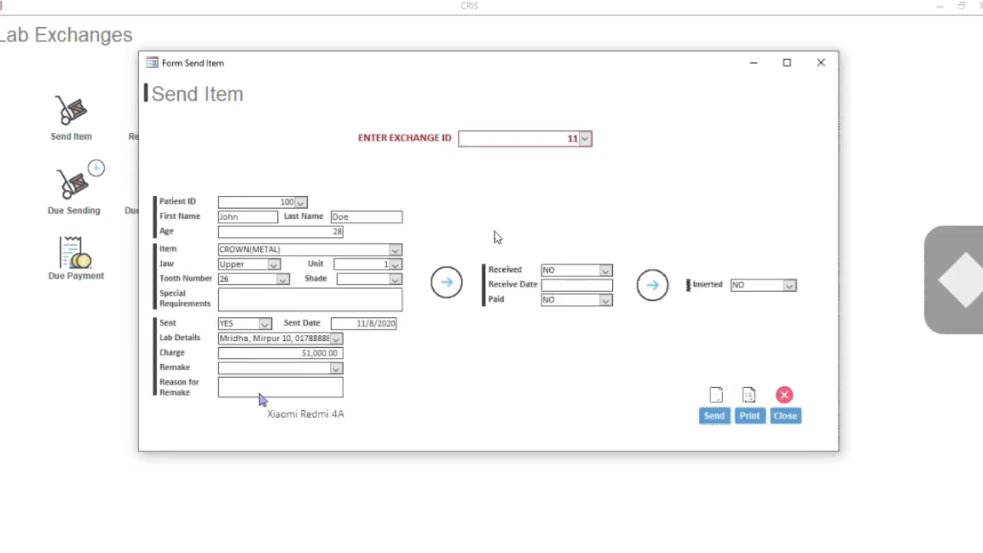
Try to print the sent exchange, cancel the parameter request, and close the Send Item form
left_click(750, 416)
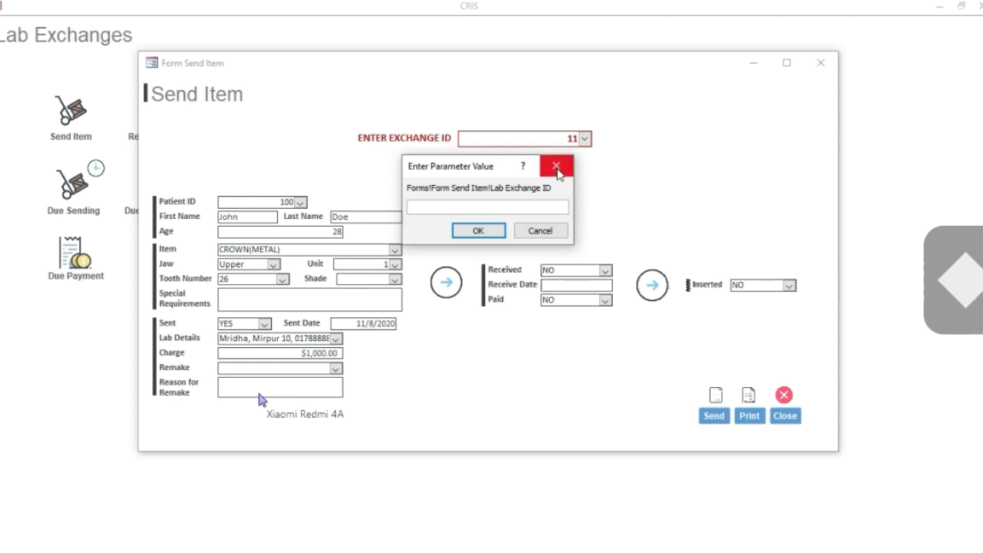
left_click(557, 169)
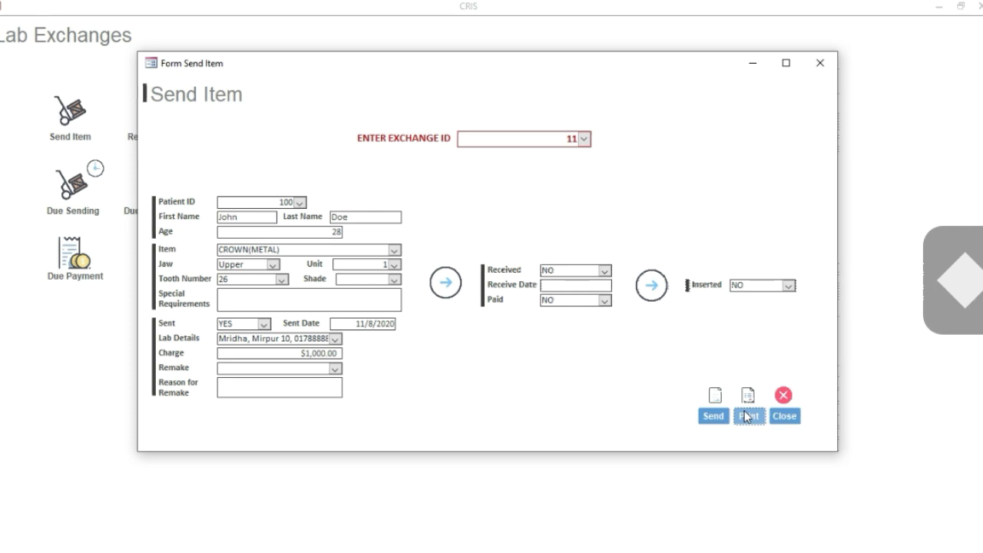
left_click(785, 416)
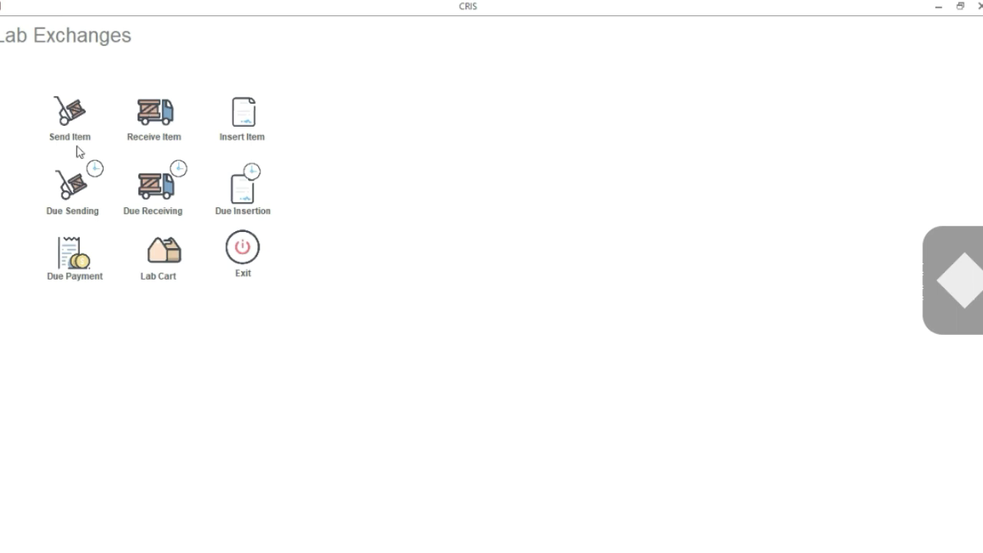
View the Due Receiving report to check for the sent crown, and close it
right_click(148, 186)
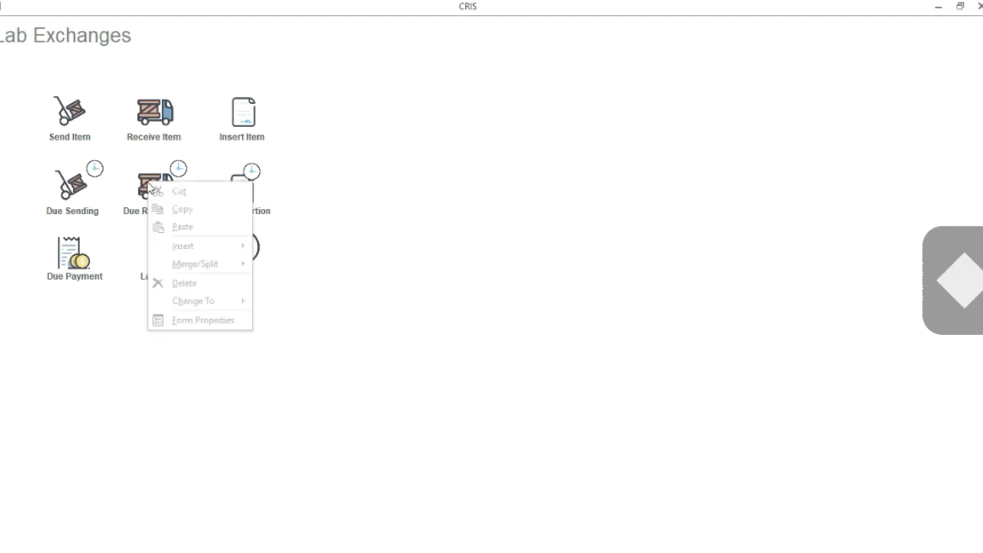
left_click(149, 187)
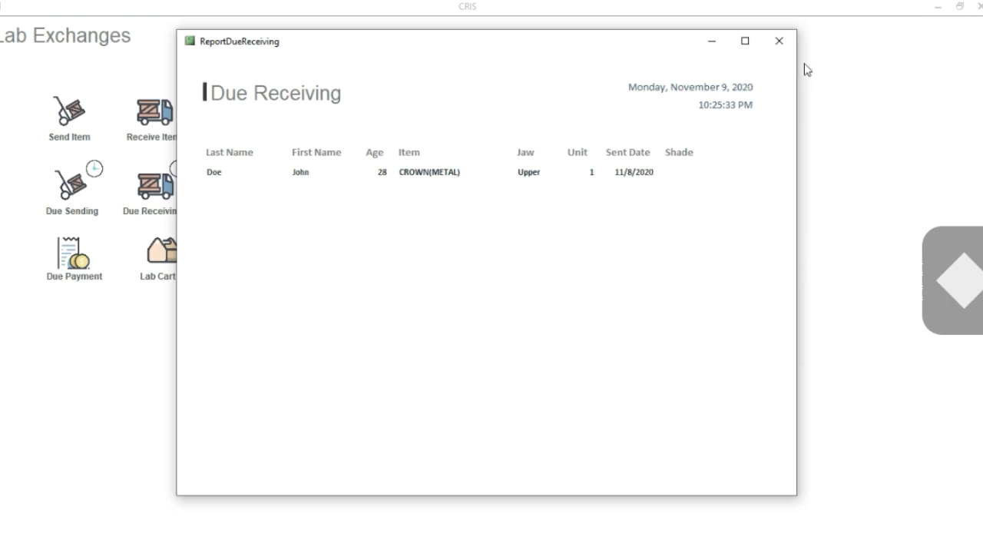
left_click(781, 42)
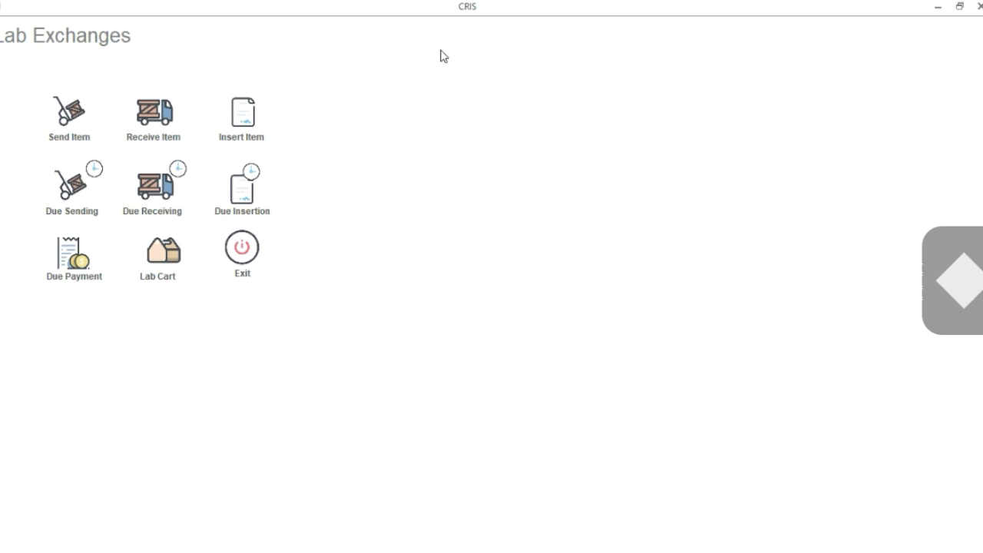
Open the Receive Item form and select exchange ID 11
left_click(154, 119)
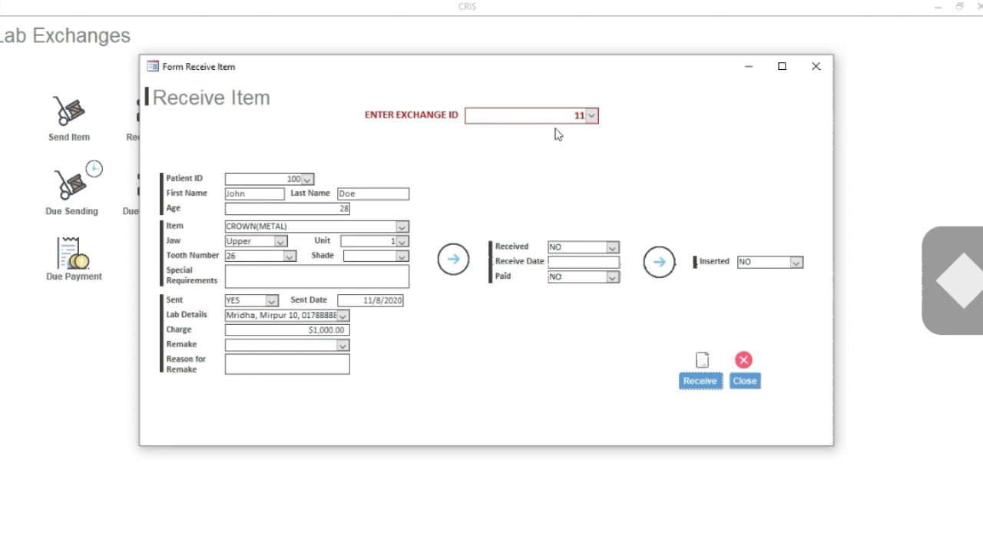
left_click(593, 116)
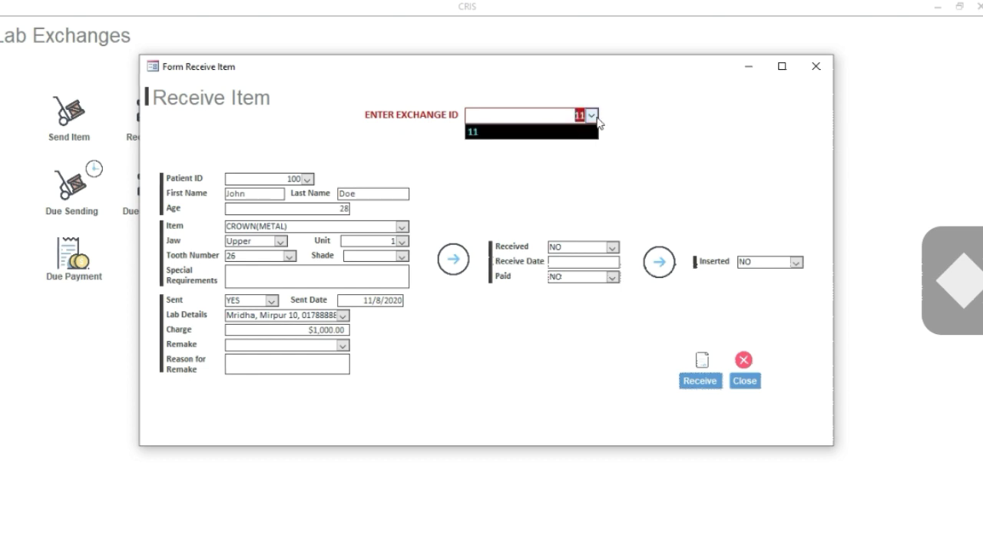
left_click(515, 132)
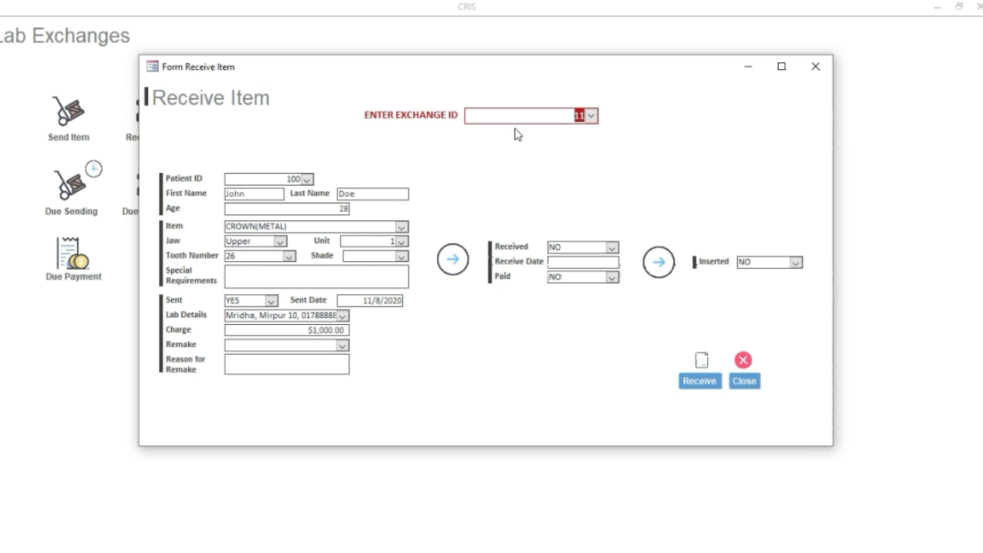
key("alt+Down")
left_click(517, 132)
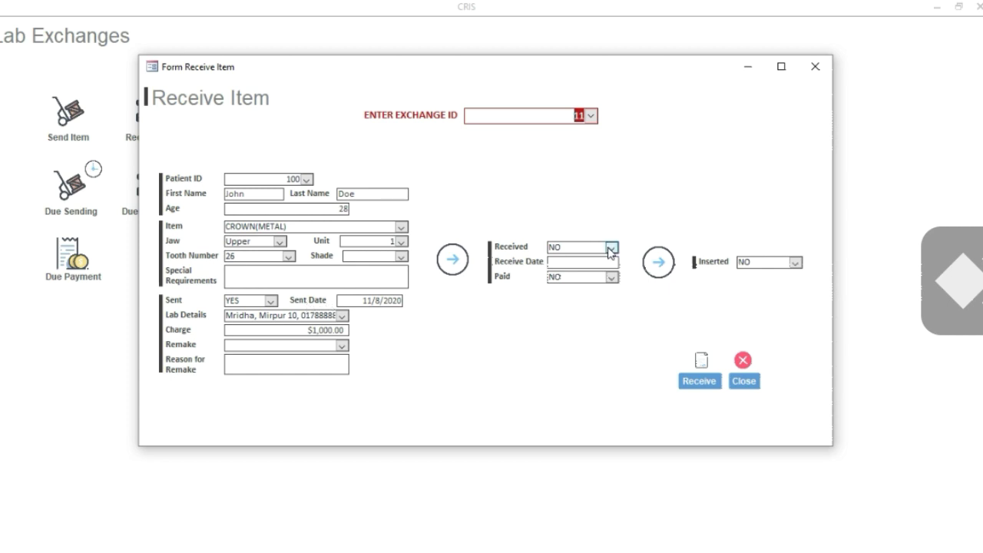
Mark the metal crown as received with YES
left_click(612, 250)
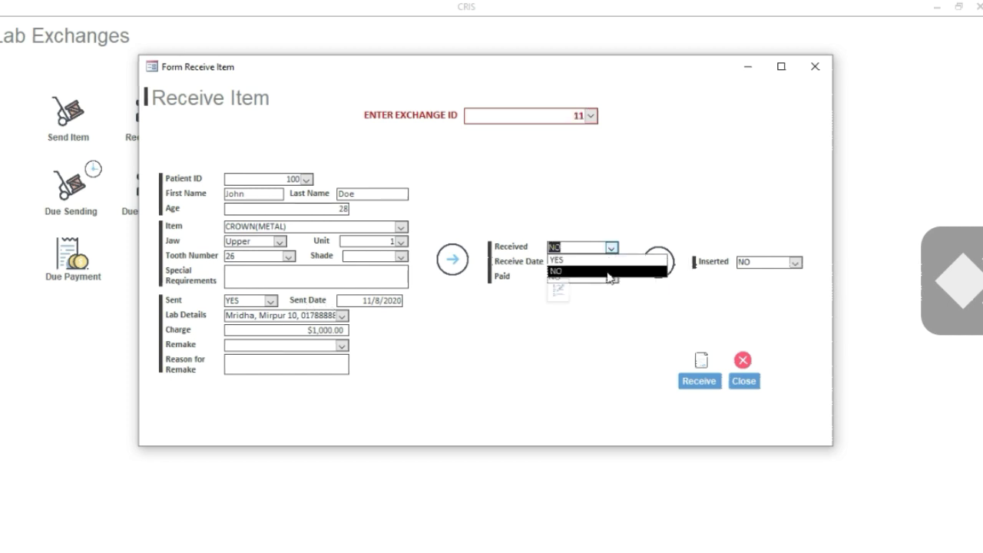
left_click(610, 266)
right_click(607, 247)
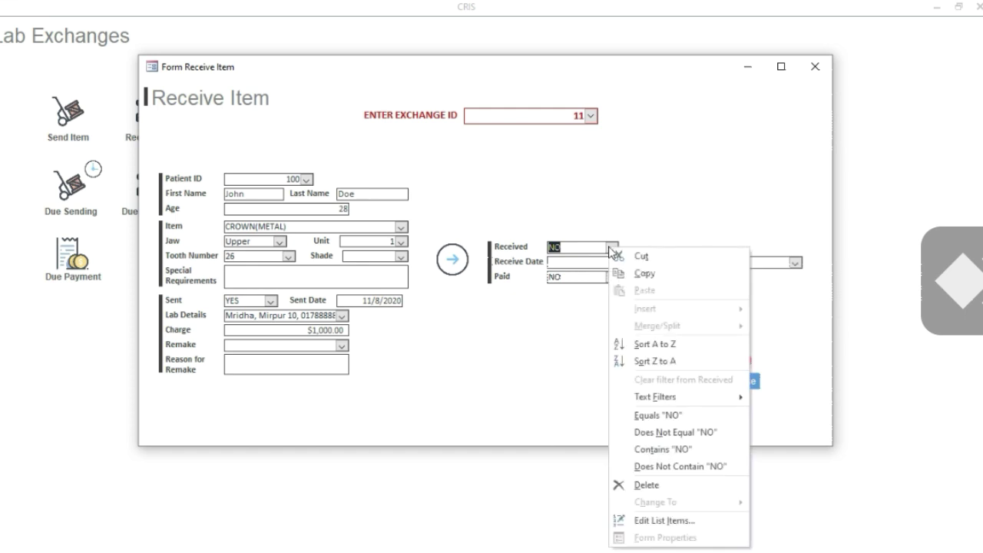
left_click(611, 247)
left_click(611, 248)
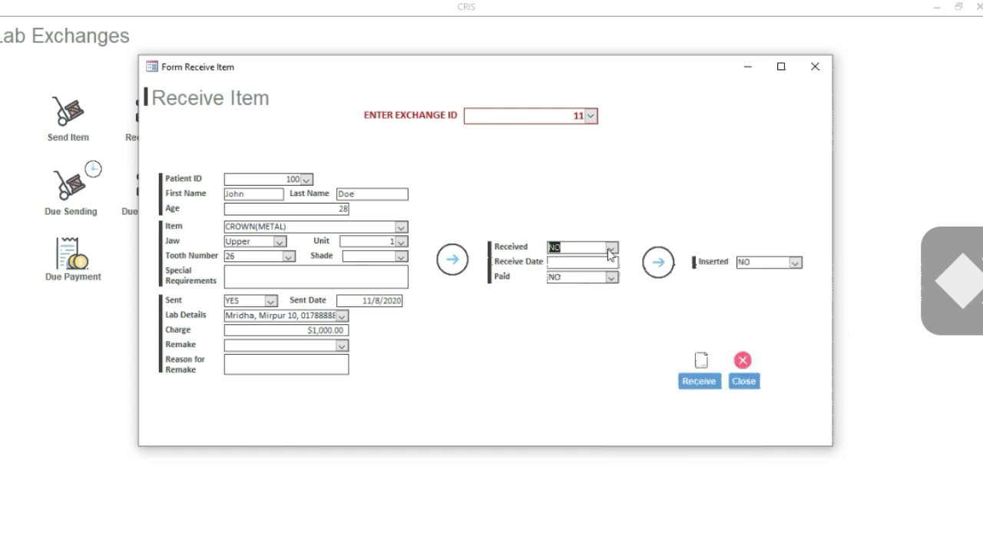
right_click(611, 250)
left_click(611, 248)
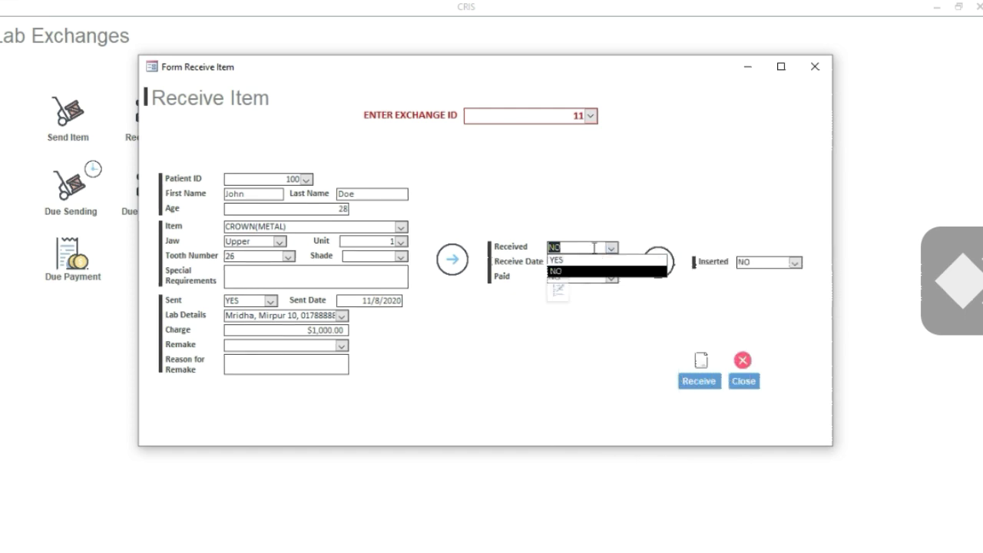
right_click(594, 265)
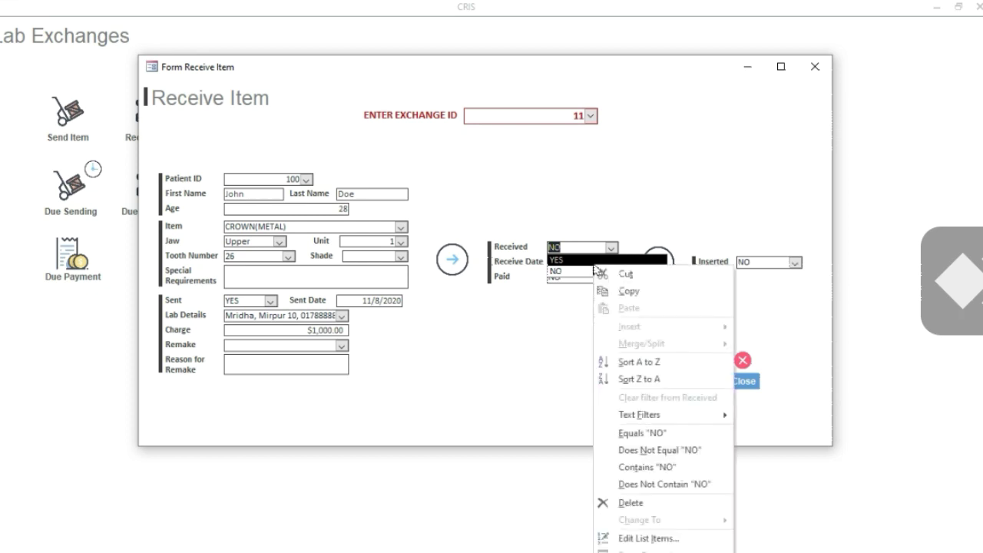
left_click(594, 264)
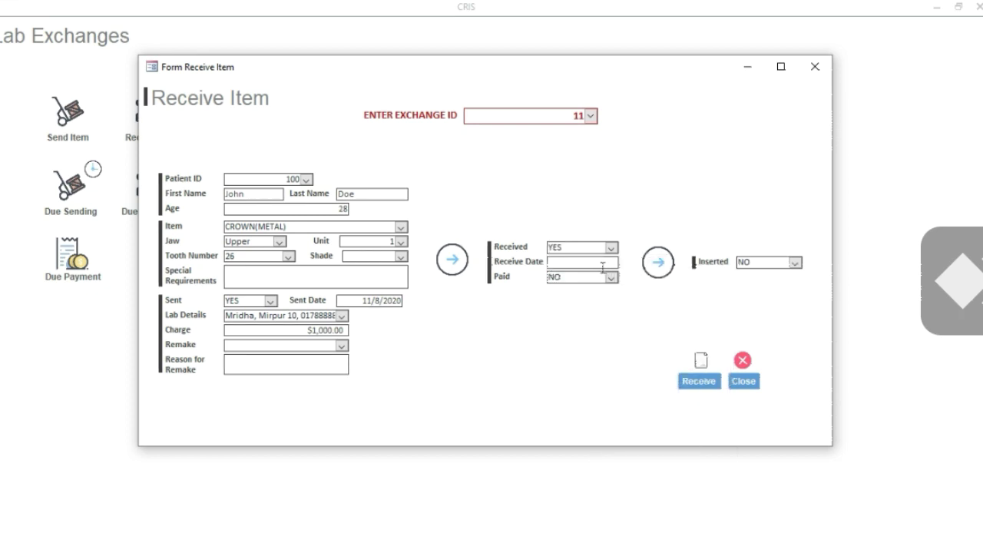
Set the crown's receive date to 11/9/2020
right_click(601, 262)
key("Escape")
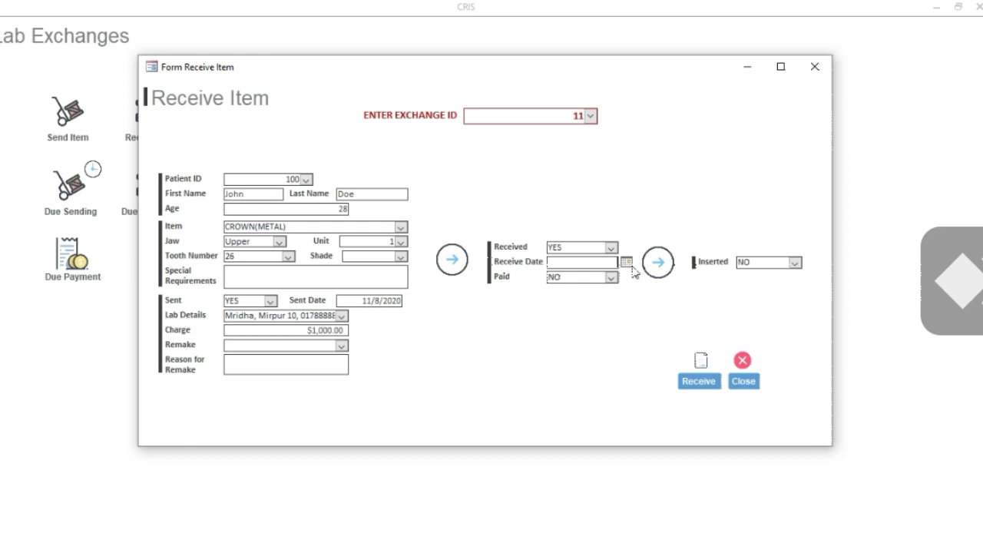
left_click(626, 263)
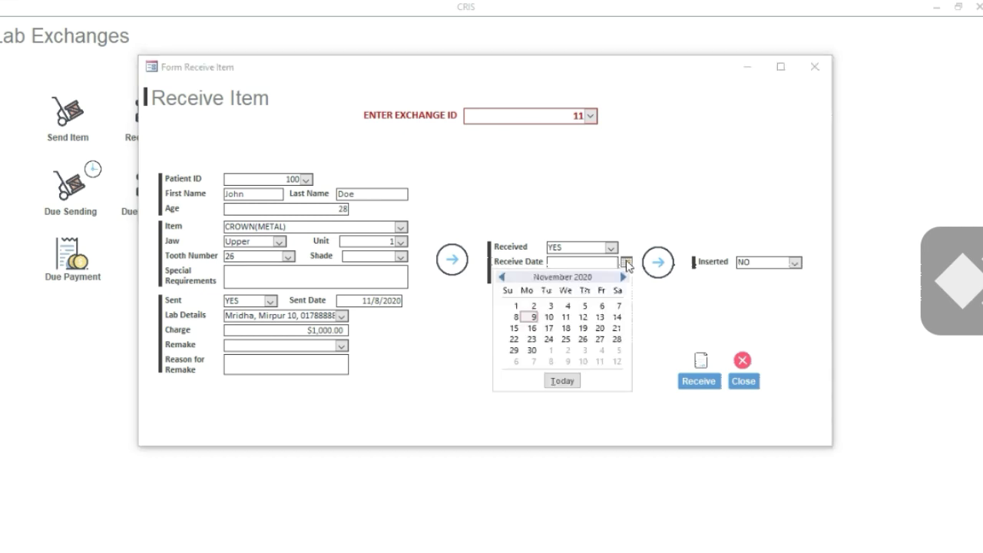
left_click(535, 317)
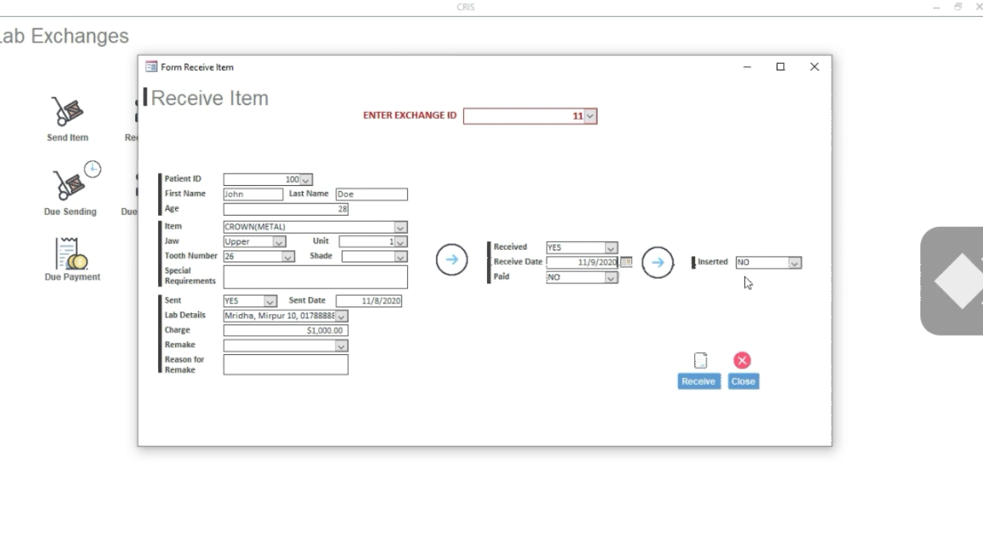
Submit the crown's receipt, confirm the exchange details update, and close the Receive Item form
left_click(696, 382)
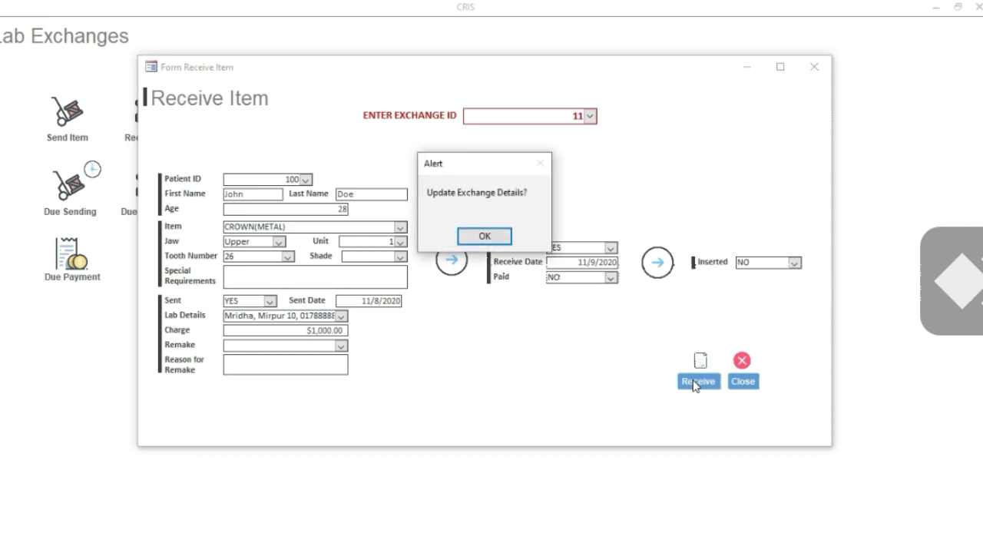
left_click(486, 238)
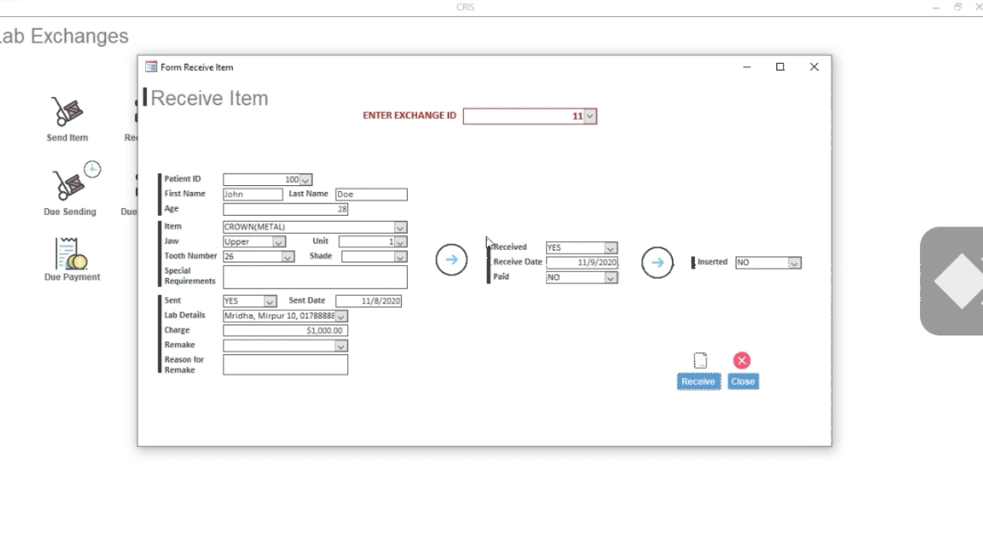
left_click(743, 384)
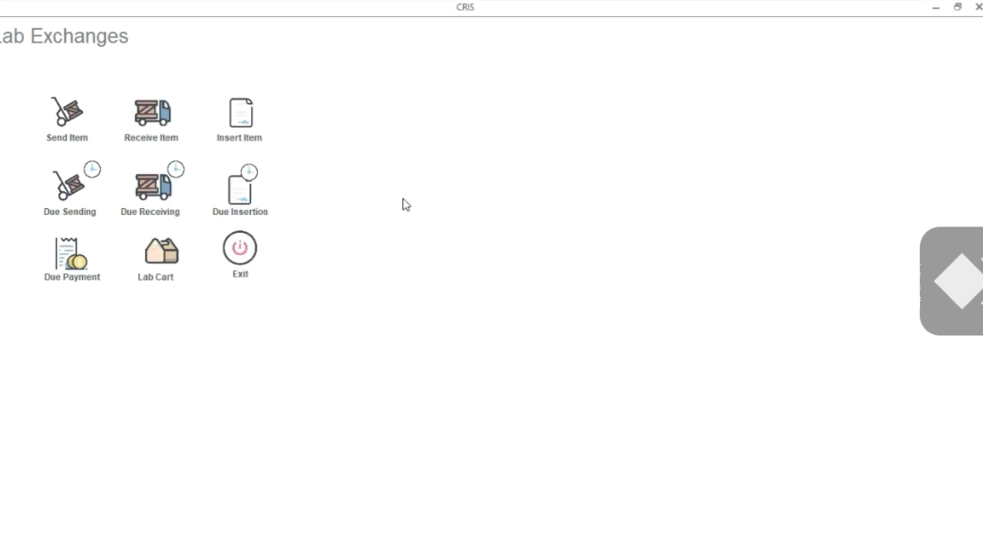
left_click(244, 126)
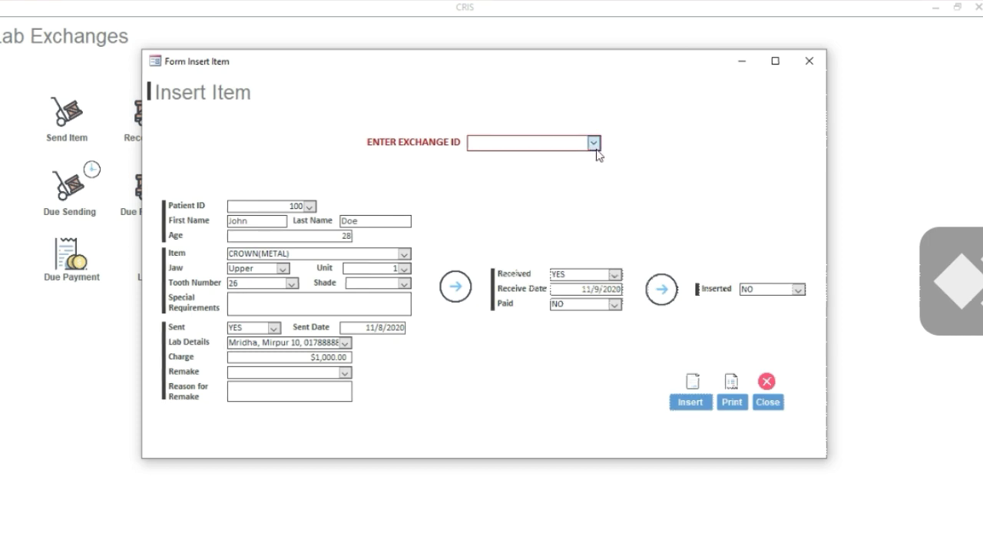
left_click(595, 146)
left_click(572, 163)
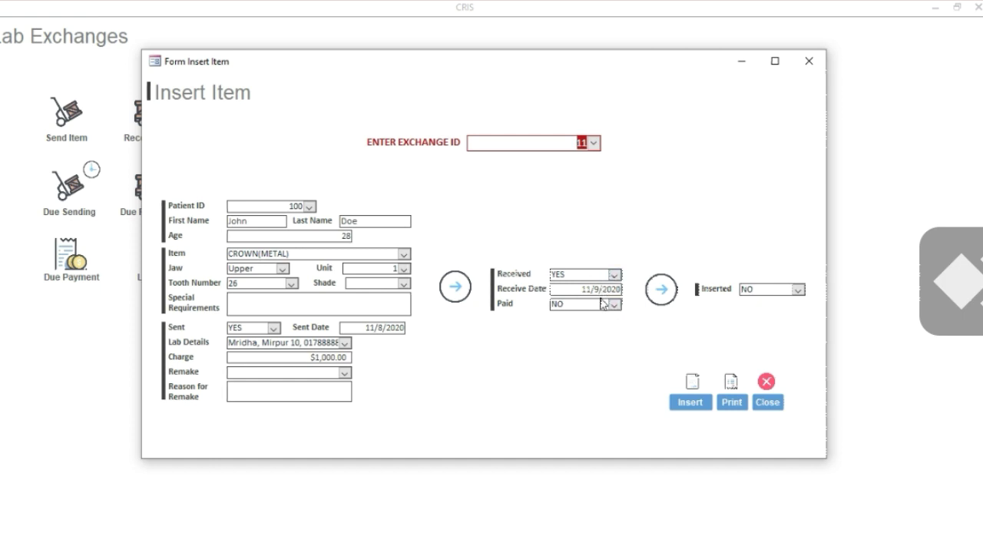
left_click(763, 407)
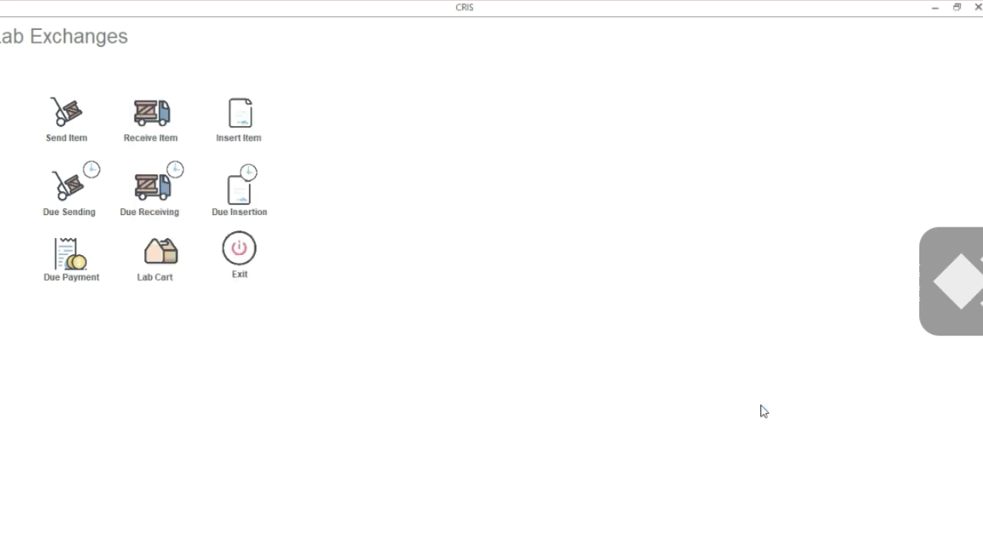
Recheck the Due Receiving report for outstanding items after the crown's receipt, and close it
right_click(152, 191)
key("Escape")
right_click(153, 191)
left_click(153, 191)
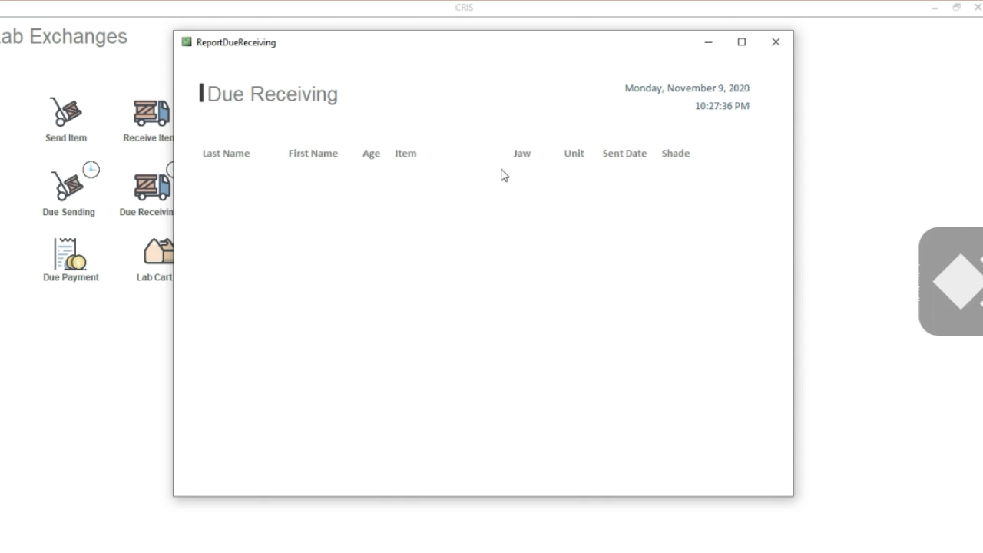
left_click(776, 42)
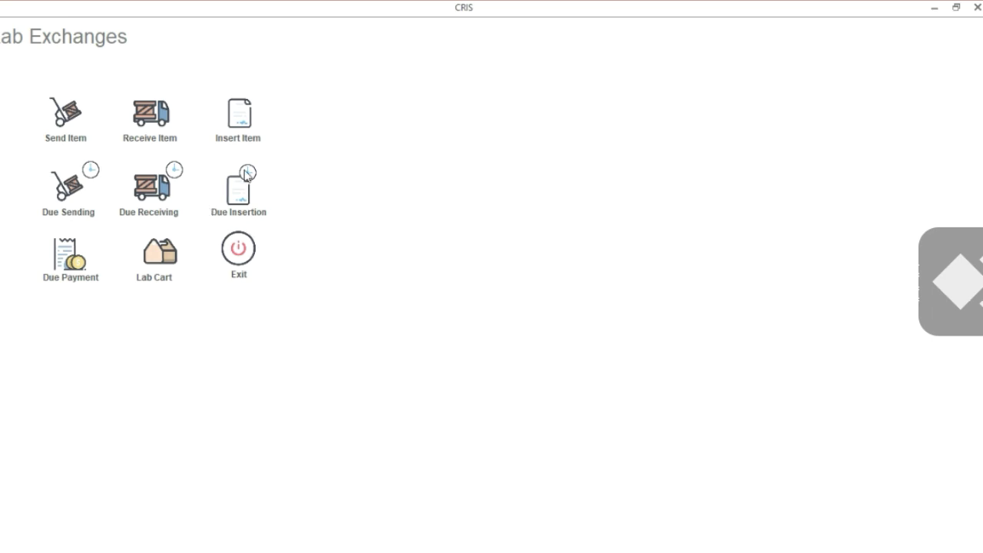
View the Due Insertion report to check for the received crown, and close it
right_click(235, 190)
left_click(236, 192)
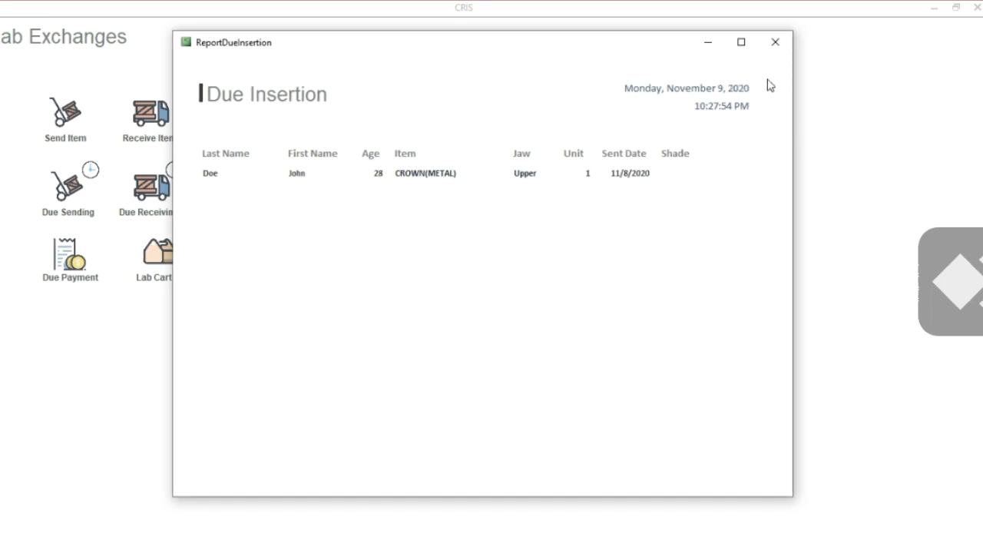
left_click(775, 46)
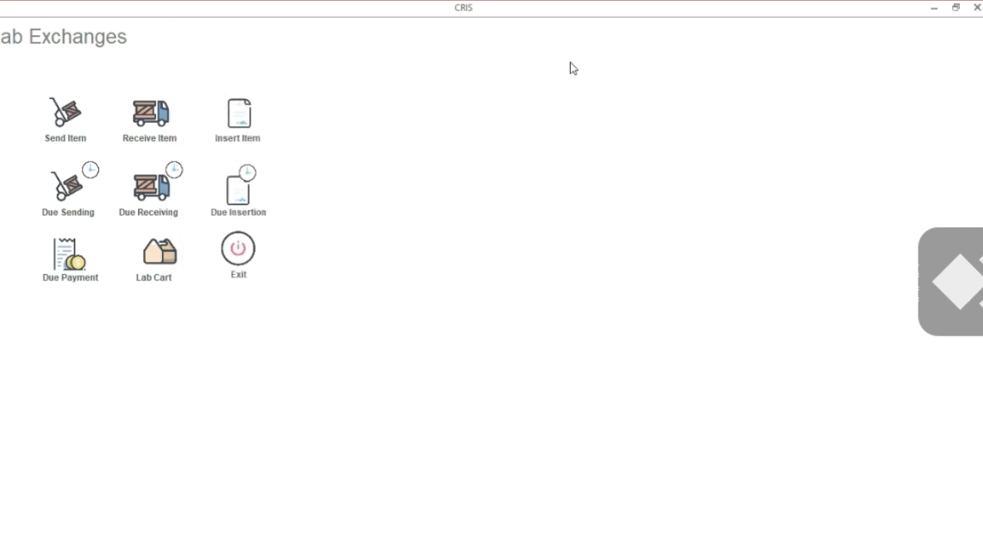
Load exchange ID 11 in the Insert Item form and set the metal crown's Inserted status to YES
left_click(241, 114)
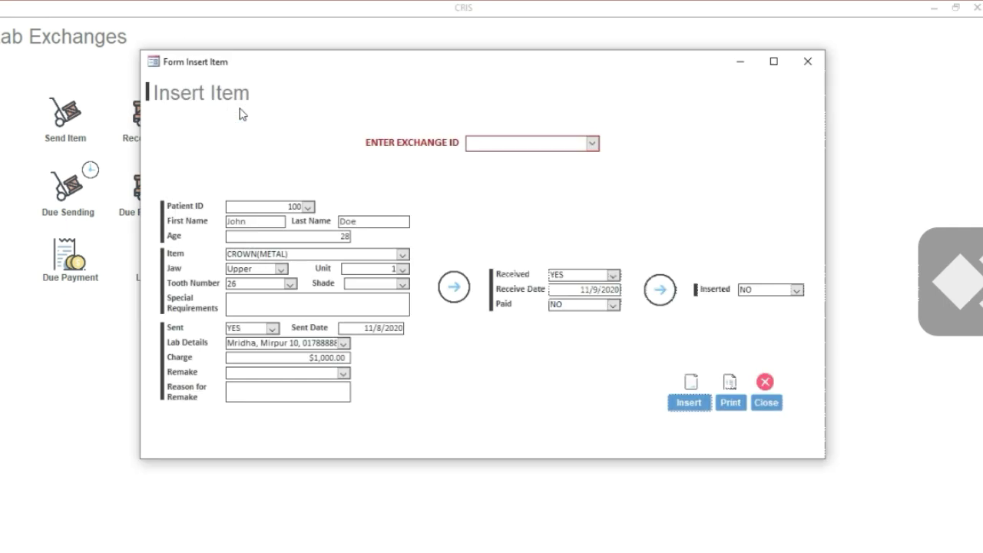
left_click(593, 144)
left_click(567, 167)
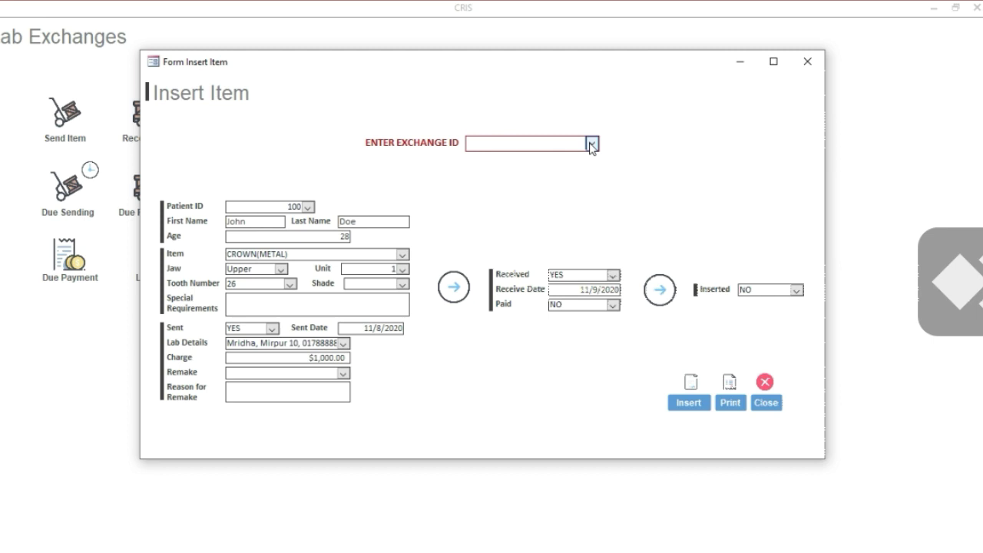
left_click(593, 144)
left_click(576, 165)
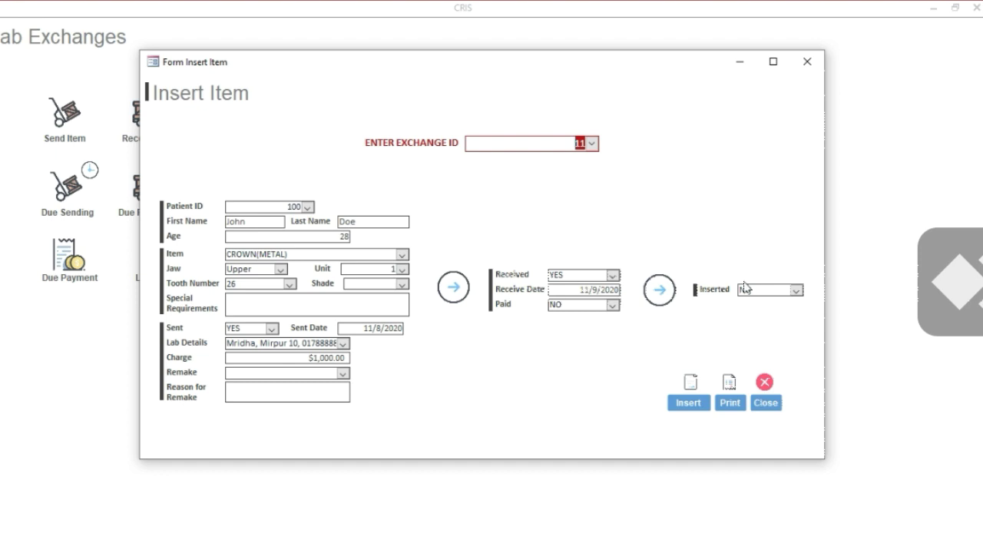
left_click(796, 291)
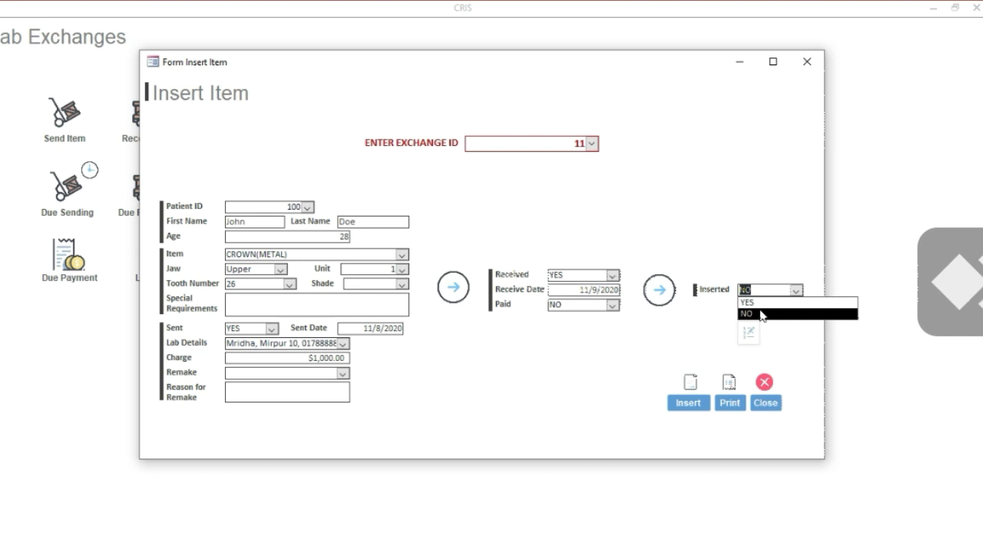
left_click(763, 303)
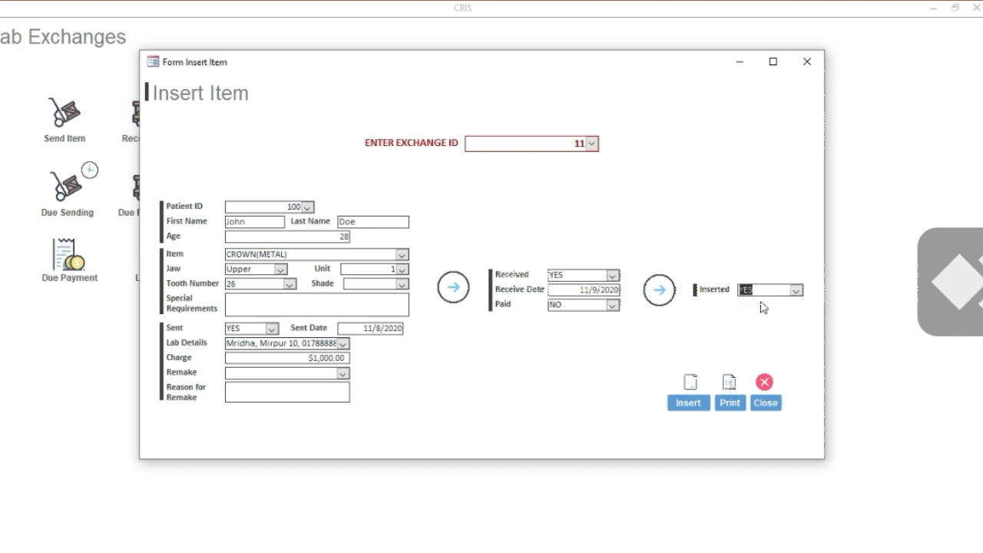
Set the Paid status of the crown's exchange to YES
right_click(607, 312)
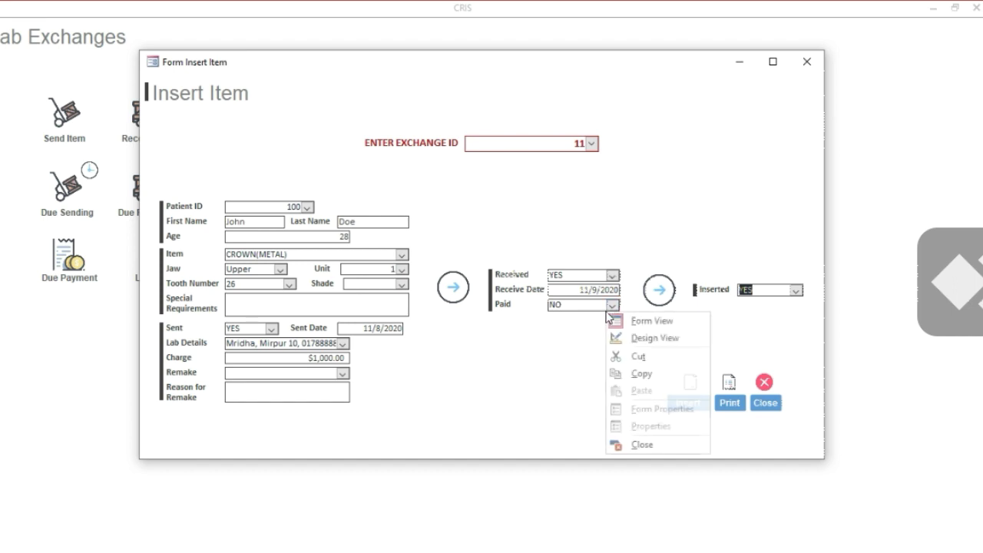
key("Escape")
right_click(608, 310)
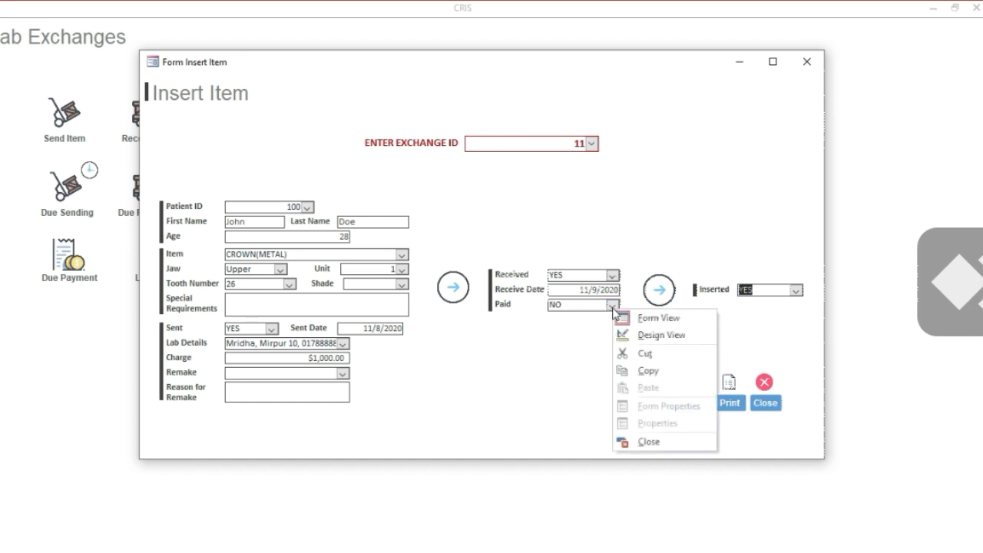
left_click(613, 305)
left_click(613, 307)
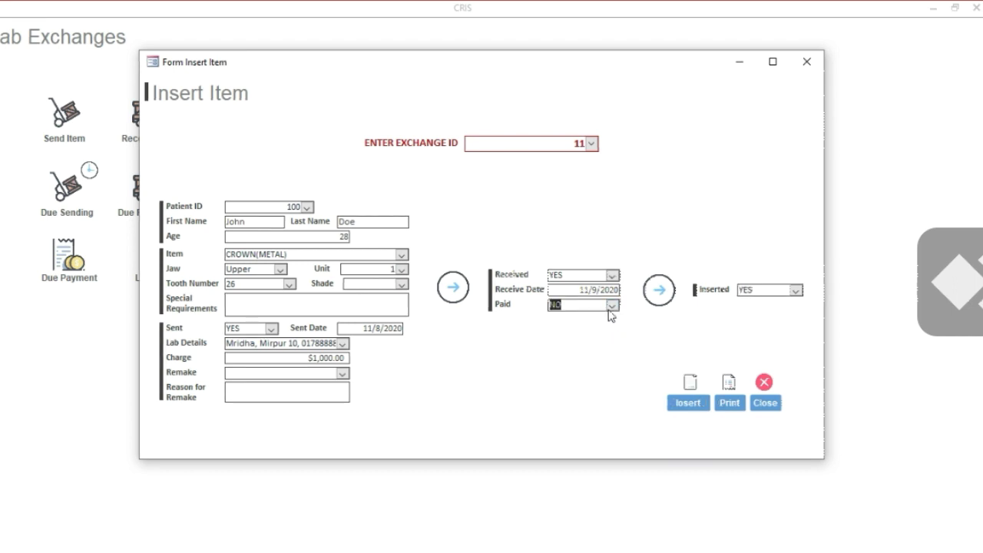
right_click(613, 311)
left_click(613, 309)
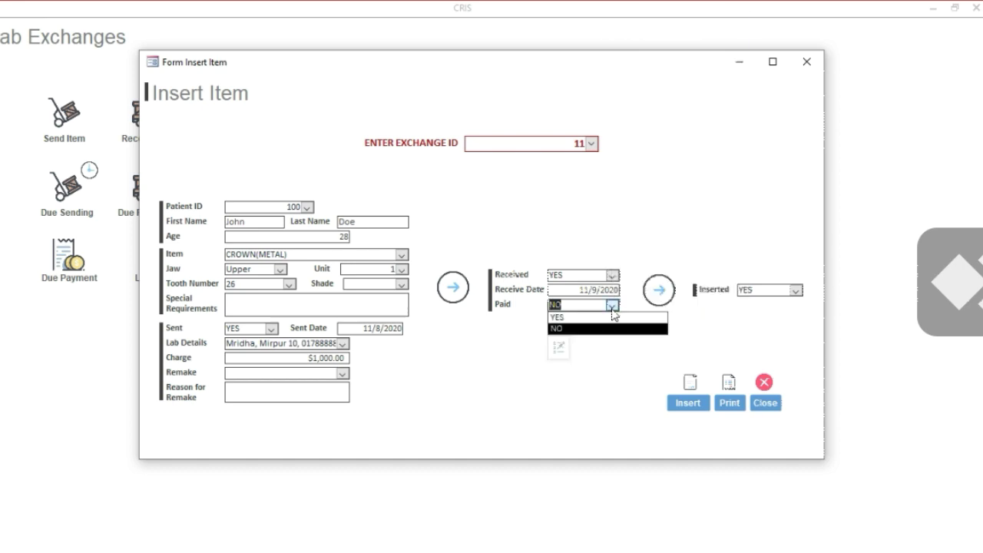
left_click(613, 309)
right_click(606, 316)
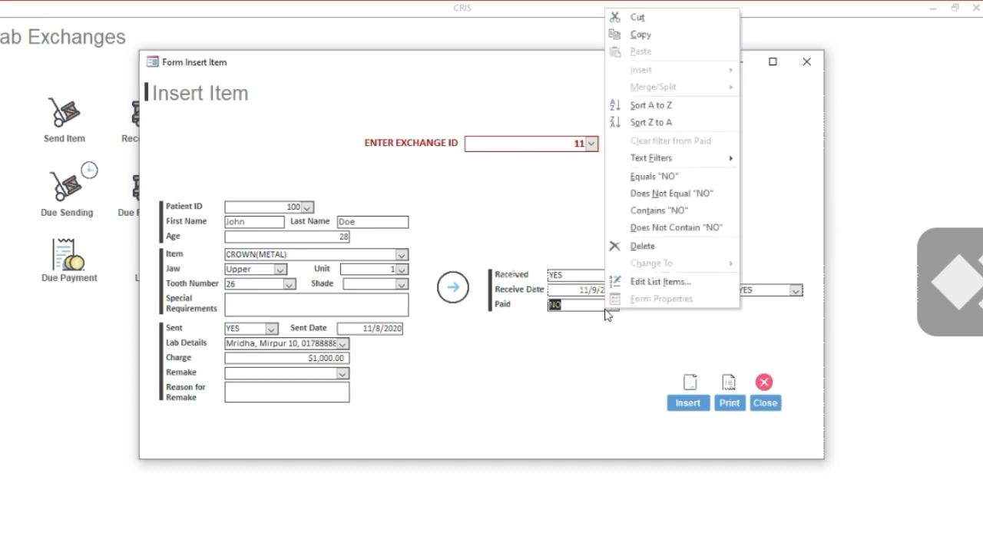
left_click(605, 309)
left_click(608, 307)
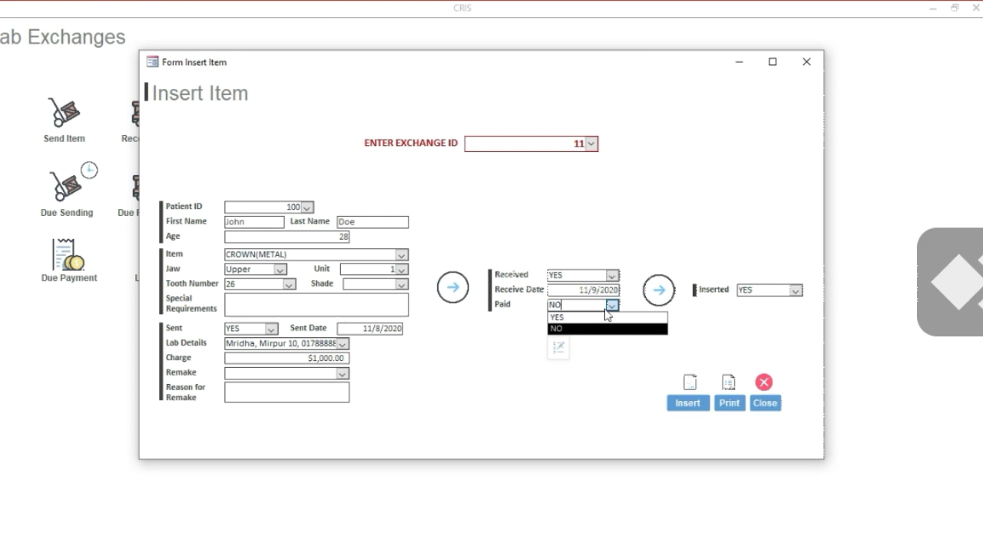
key("Up")
key("Return")
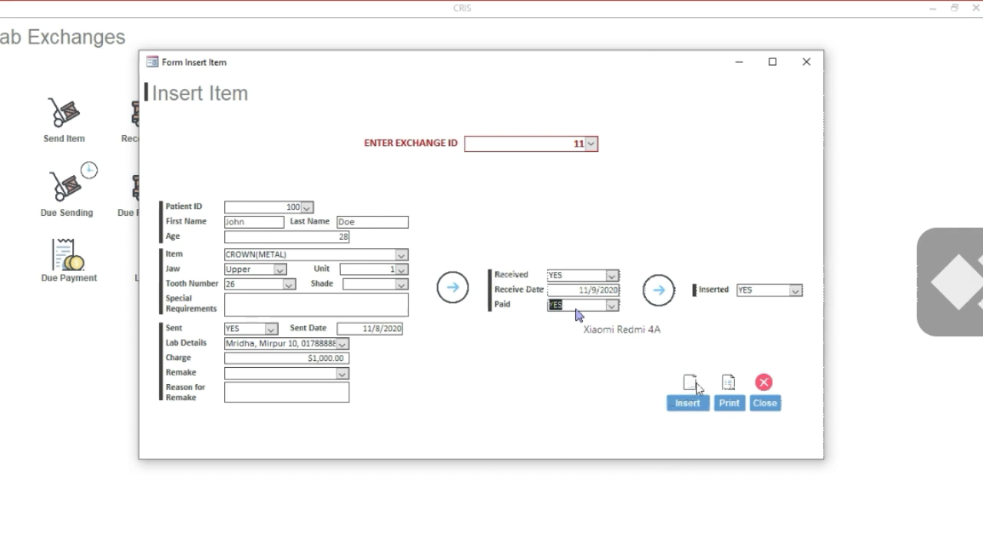
Submit the crown's insertion, confirm the exchange details update, and close the Insert Item form
right_click(689, 382)
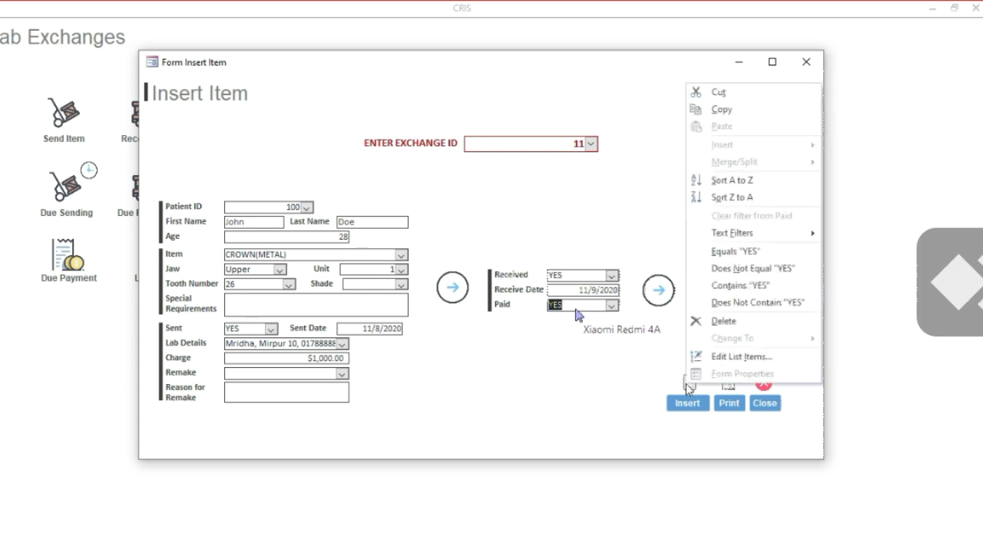
left_click(690, 383)
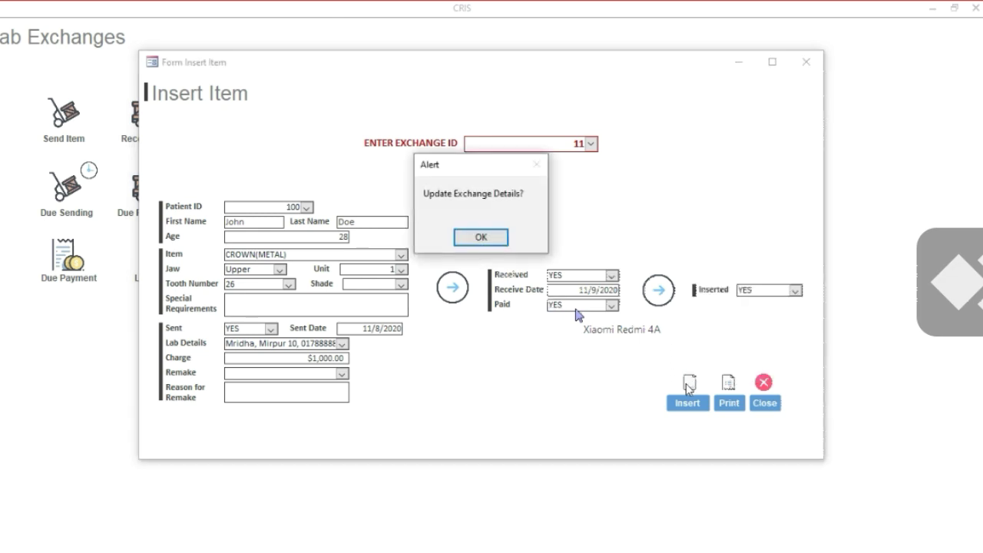
left_click(481, 237)
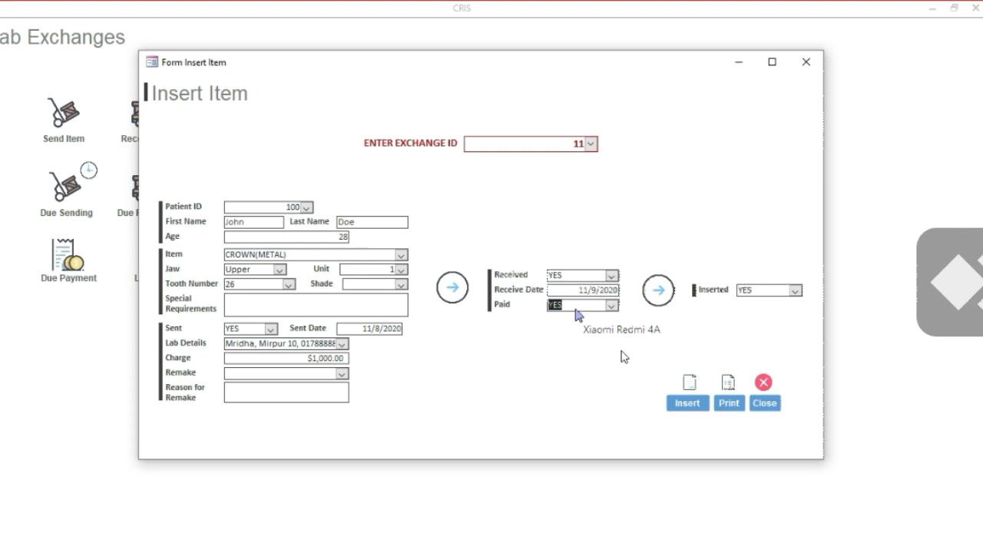
left_click(768, 404)
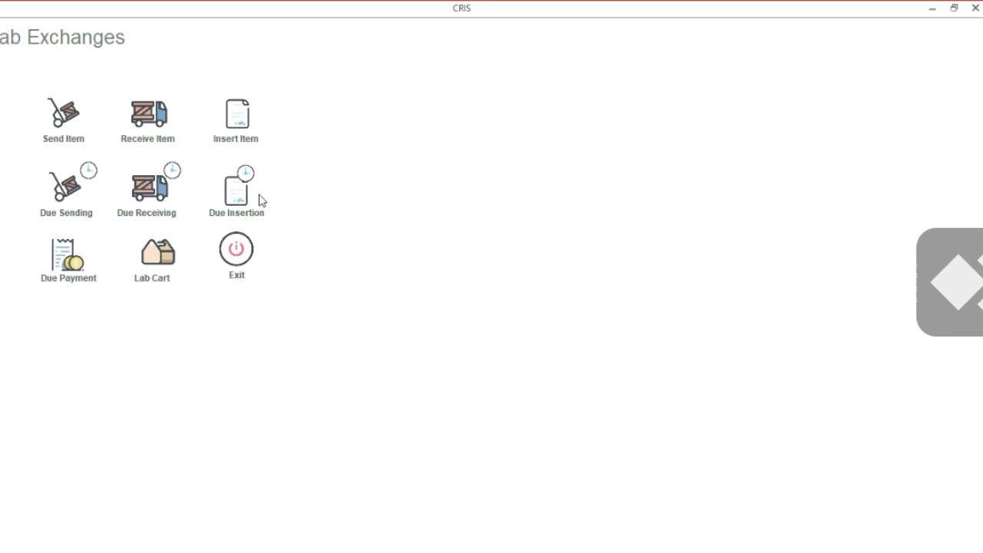
Check the Due Insertion and Due Payment reports for outstanding items, closing each one after viewing
left_click(235, 192)
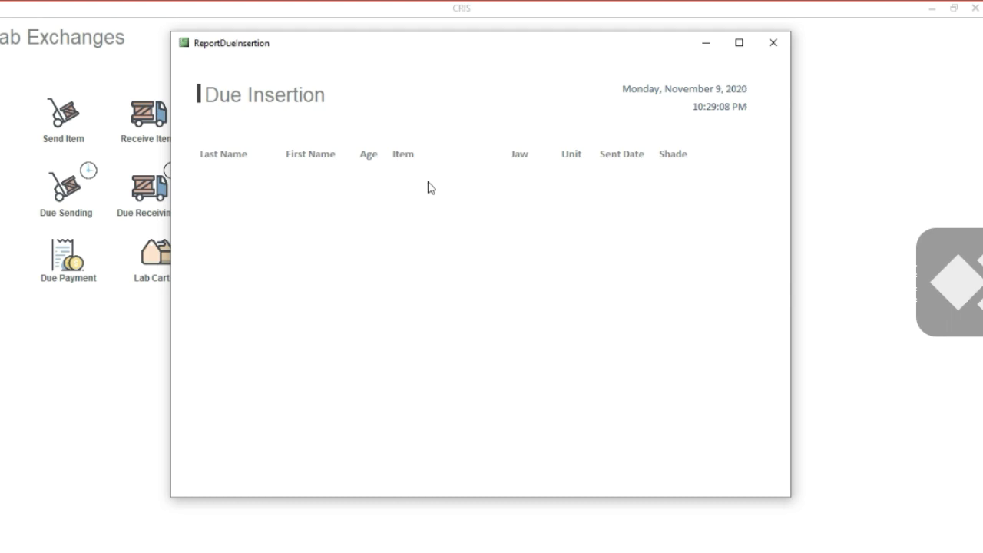
left_click(776, 43)
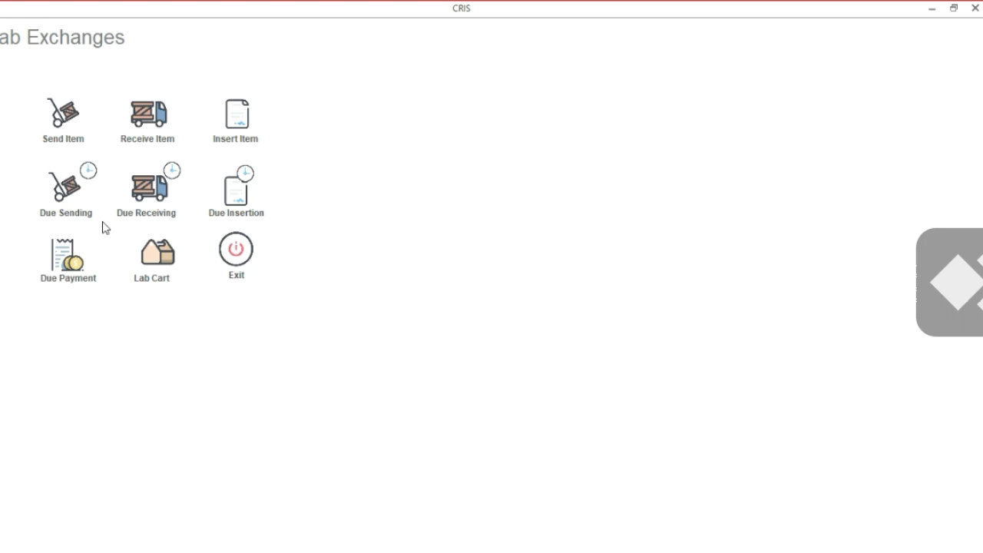
left_click(59, 262)
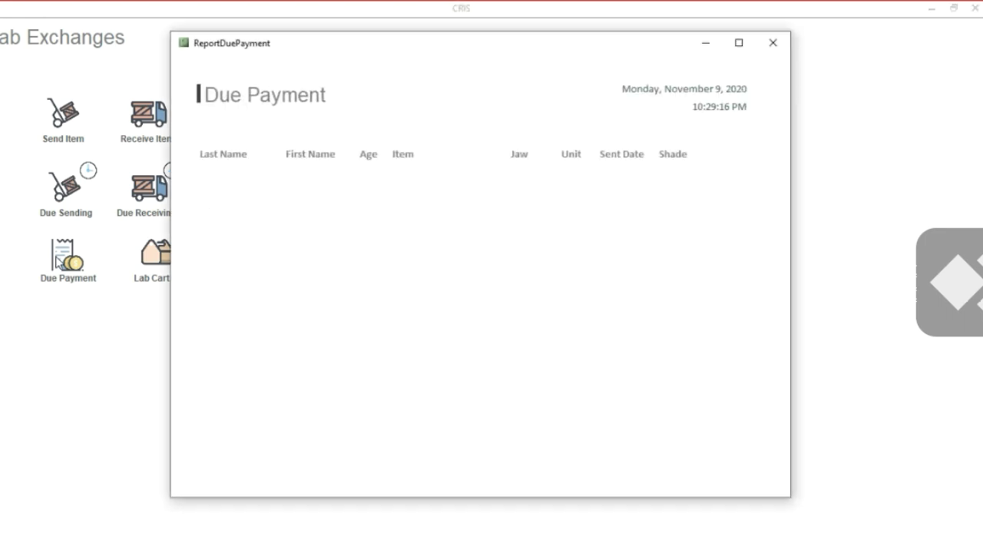
left_click(776, 43)
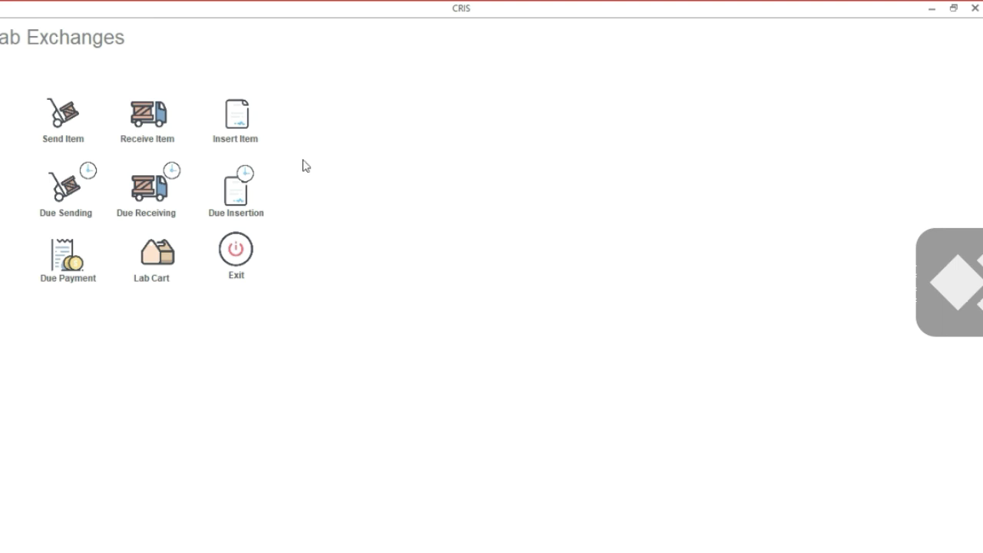
View the crown's exchange record in the Lab Cart, close it, and exit Lab Exchanges to the Home screen
left_click(164, 264)
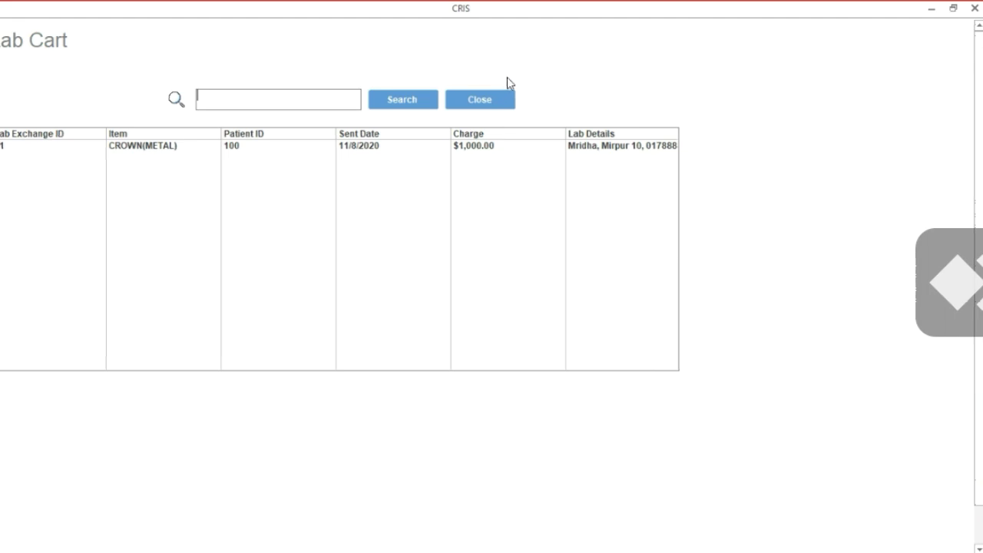
left_click(492, 101)
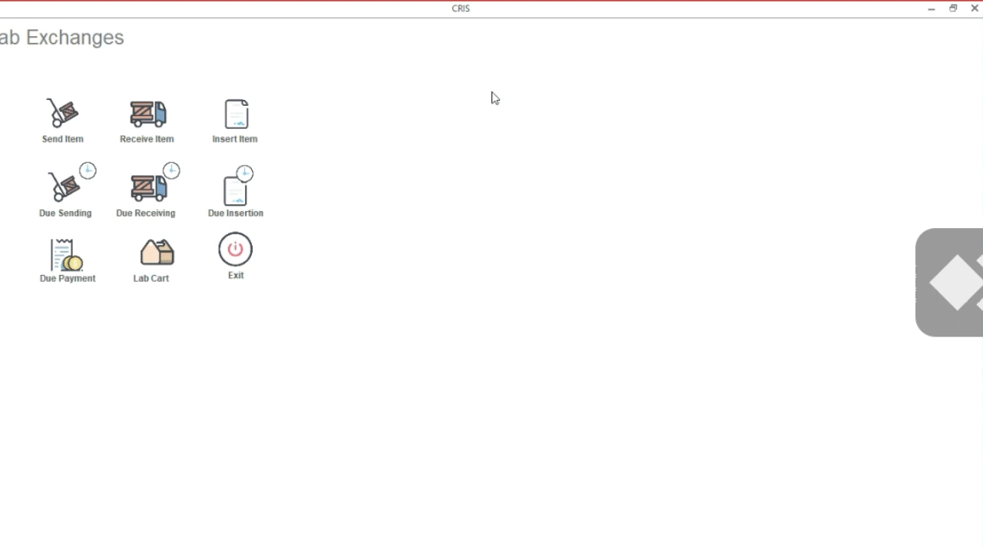
left_click(236, 258)
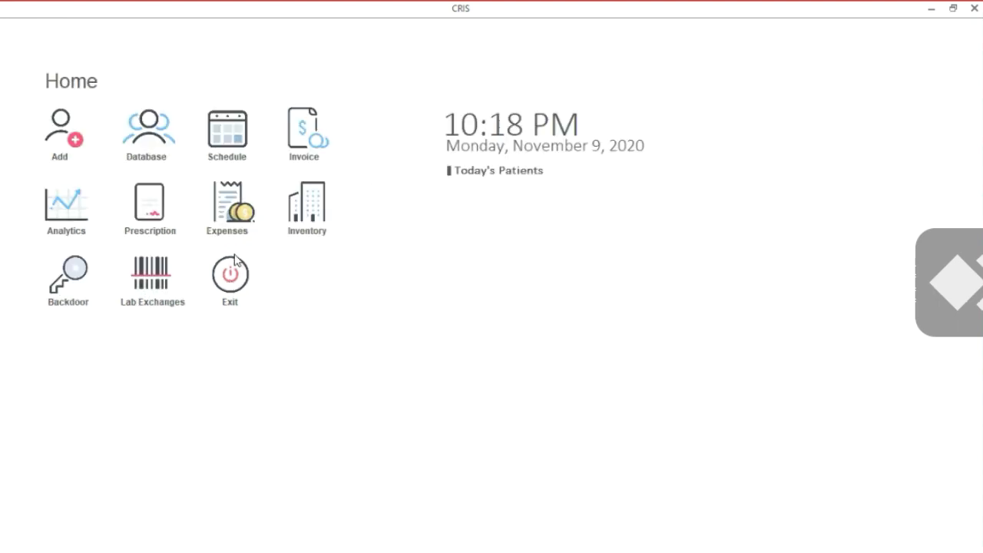